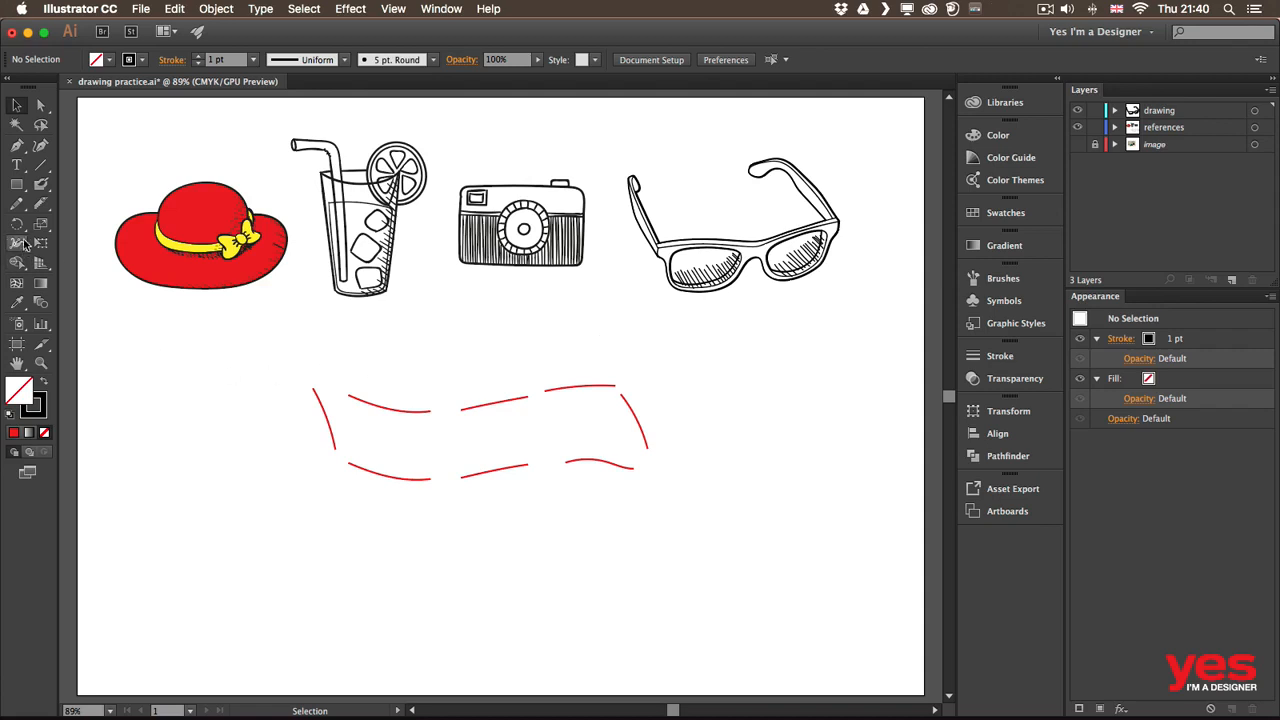
Use the Join tool to connect the red segments at the upper edge's right gap, upper-right corner and lower-left corner
{"action": "left_click_drag", "start_coordinate": [41, 203], "coordinate": [70, 291]}
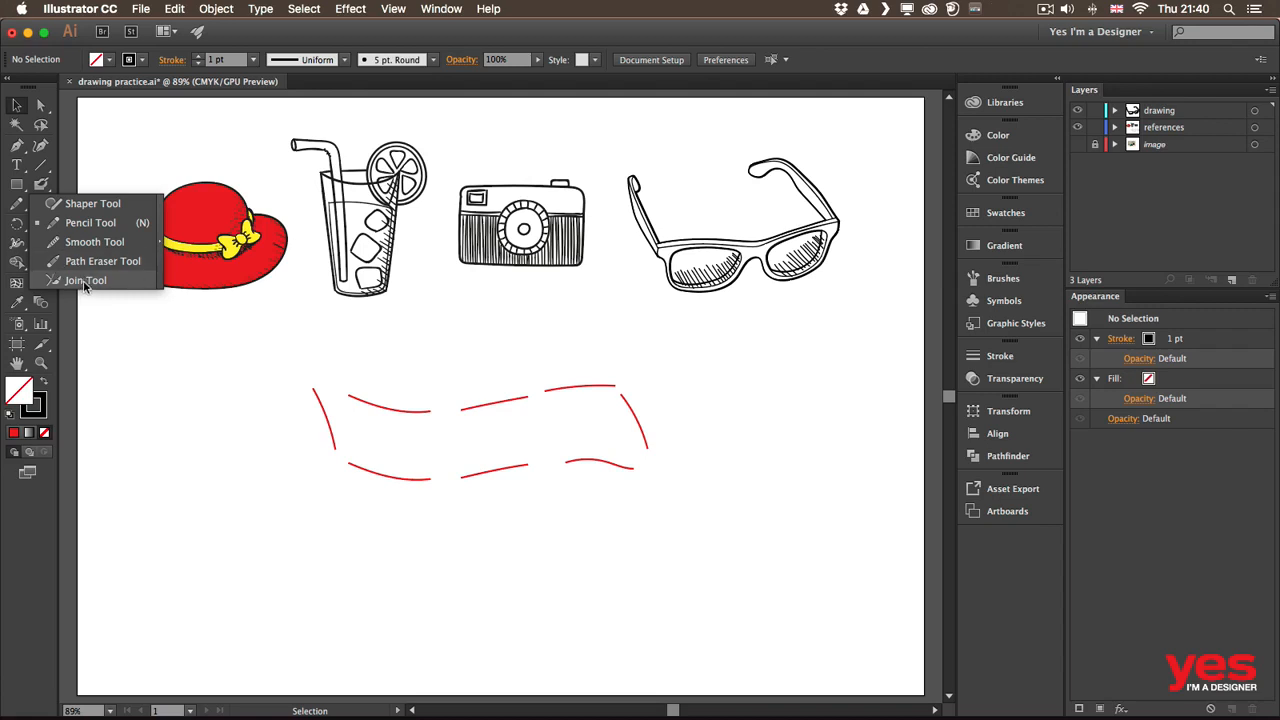
{"action": "left_click", "coordinate": [85, 281]}
{"action": "key", "text": "super+equal"}
{"action": "key", "text": "super+equal"}
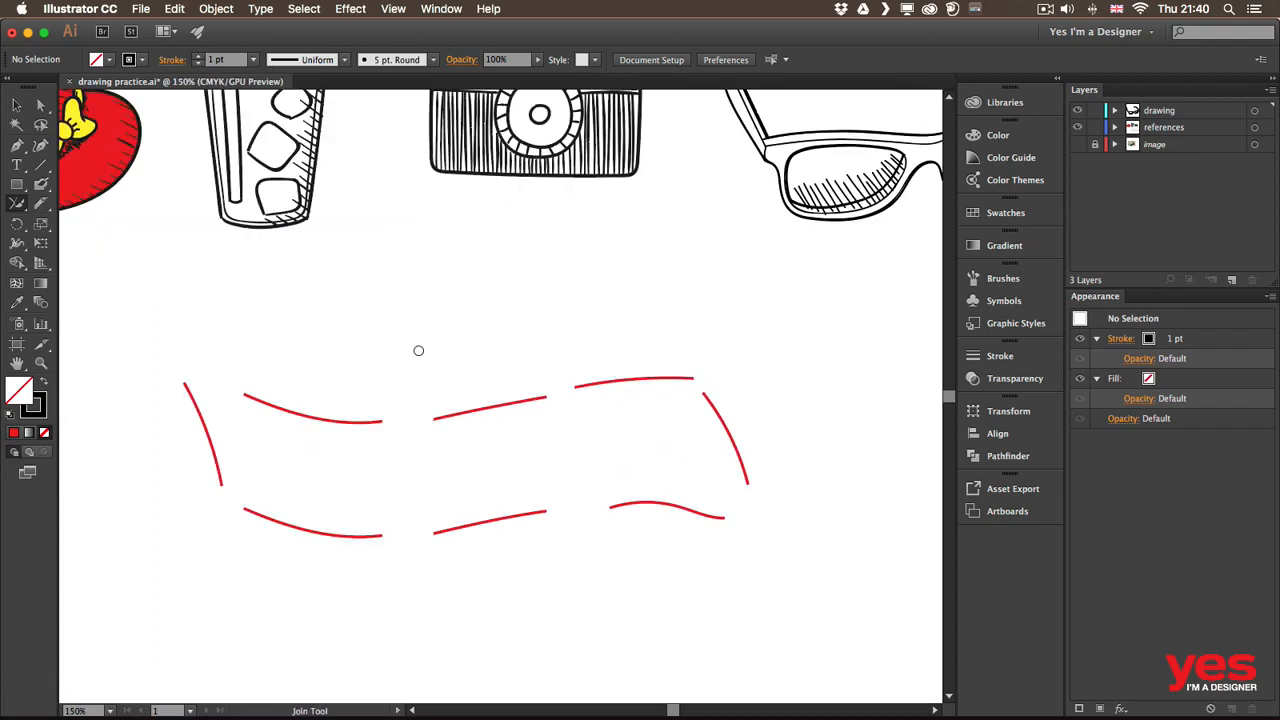
{"action": "left_click_drag", "start_coordinate": [531, 395], "coordinate": [590, 386]}
{"action": "left_click_drag", "start_coordinate": [689, 371], "coordinate": [709, 429]}
{"action": "mouse_move", "coordinate": [222, 482]}
{"action": "left_mouse_down"}
{"action": "mouse_move", "coordinate": [251, 514]}
{"action": "mouse_move", "coordinate": [264, 570]}
{"action": "left_mouse_up"}
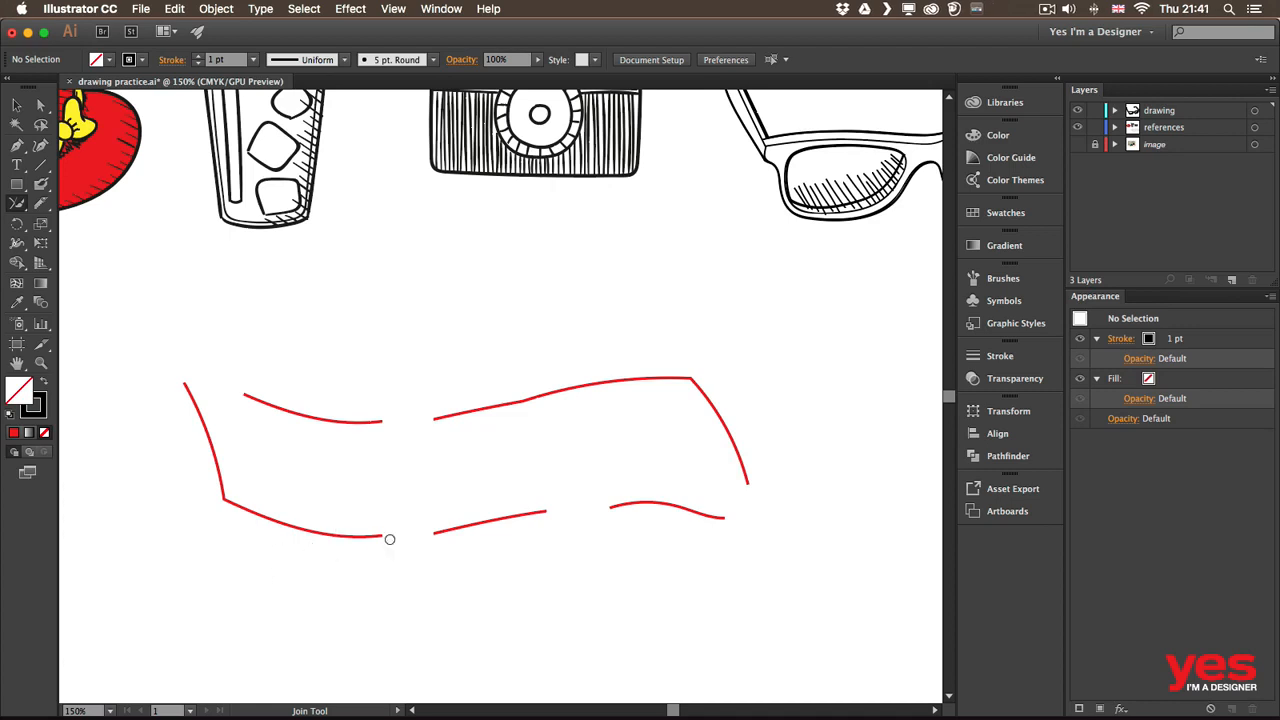
Join both gaps along the red outline's lower edge, and try to join the upper-left corner and remaining upper-edge gap
{"action": "mouse_move", "coordinate": [380, 533]}
{"action": "left_mouse_down"}
{"action": "mouse_move", "coordinate": [440, 529]}
{"action": "mouse_move", "coordinate": [424, 547]}
{"action": "left_mouse_up"}
{"action": "mouse_move", "coordinate": [369, 420]}
{"action": "left_mouse_down"}
{"action": "mouse_move", "coordinate": [456, 414]}
{"action": "mouse_move", "coordinate": [397, 417]}
{"action": "mouse_move", "coordinate": [440, 418]}
{"action": "left_mouse_up"}
{"action": "mouse_move", "coordinate": [243, 394]}
{"action": "left_mouse_down"}
{"action": "mouse_move", "coordinate": [163, 379]}
{"action": "mouse_move", "coordinate": [239, 393]}
{"action": "mouse_move", "coordinate": [169, 386]}
{"action": "left_mouse_up"}
{"action": "mouse_move", "coordinate": [531, 508]}
{"action": "left_mouse_down"}
{"action": "mouse_move", "coordinate": [623, 500]}
{"action": "mouse_move", "coordinate": [631, 511]}
{"action": "left_mouse_up"}
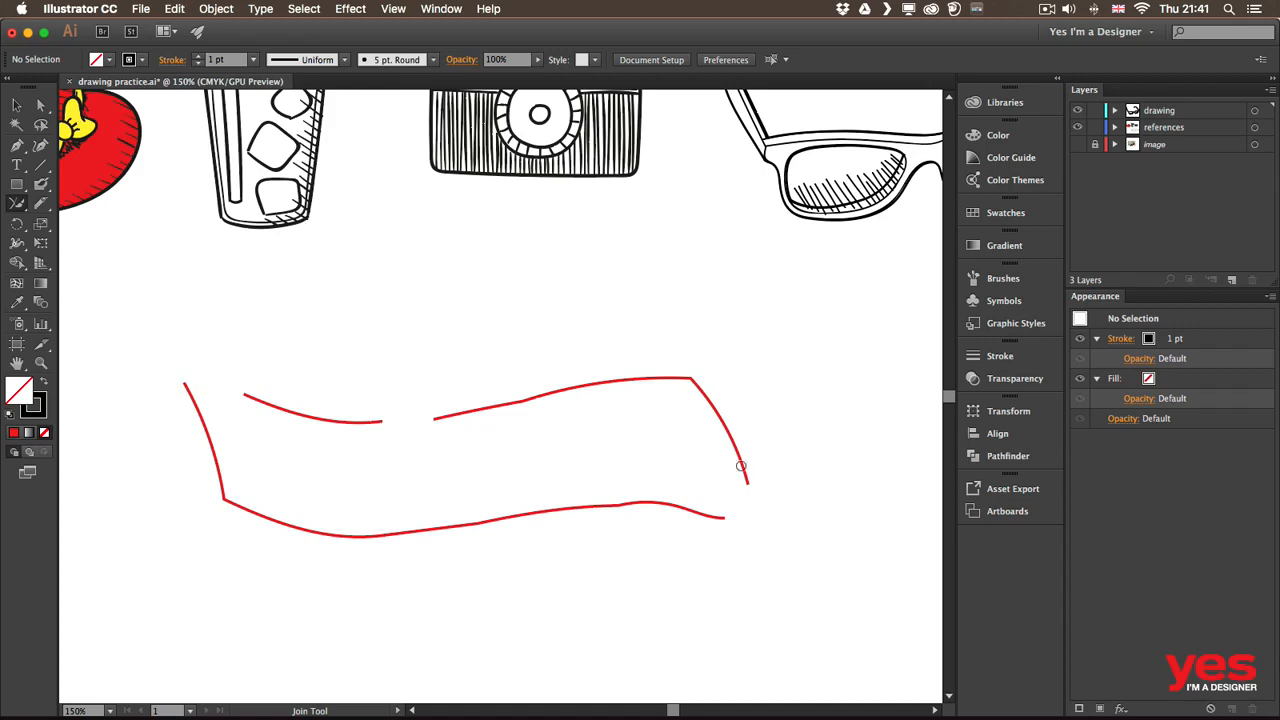
Join the lower edge to the right edge at the lower-right corner, undo it, and join them again
{"action": "left_click_drag", "start_coordinate": [721, 521], "coordinate": [755, 474]}
{"action": "key", "text": "super+z"}
{"action": "mouse_move", "coordinate": [722, 517]}
{"action": "left_mouse_down"}
{"action": "mouse_move", "coordinate": [749, 482]}
{"action": "mouse_move", "coordinate": [741, 460]}
{"action": "left_mouse_up"}
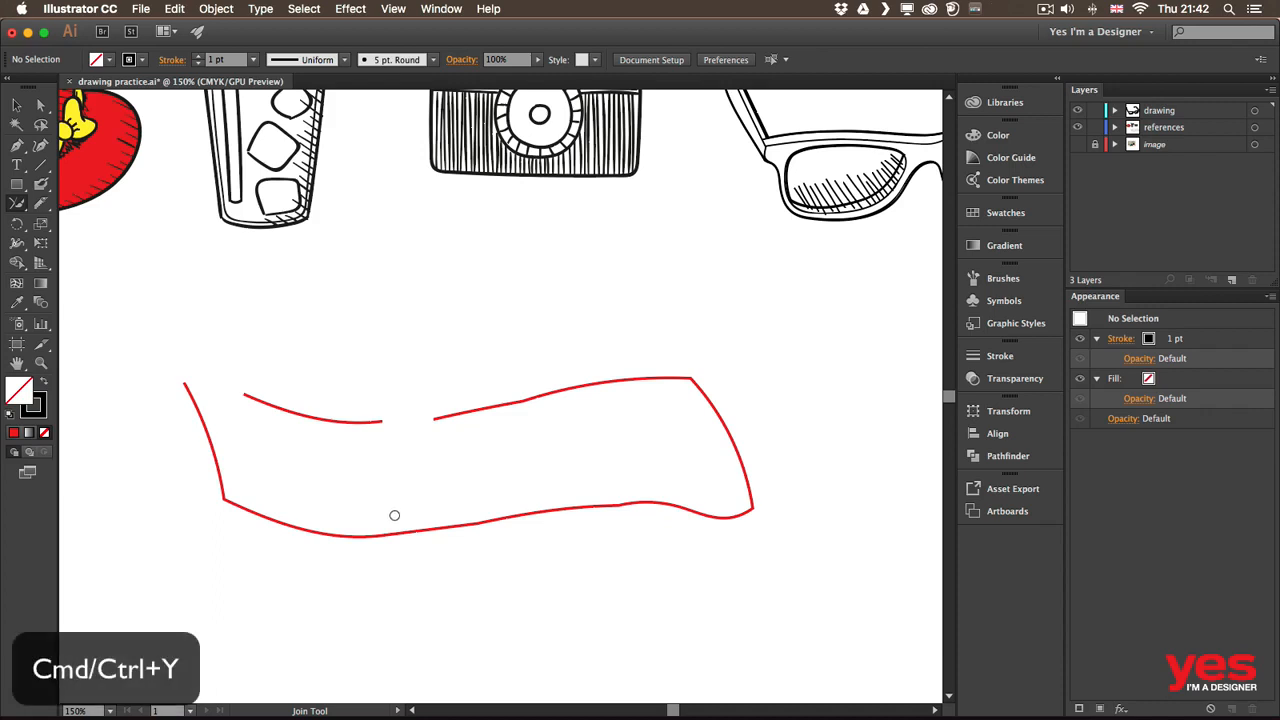
Examine the joined red path and its anchor points in Outline view, return to Preview and deselect the path
{"action": "key", "text": "cmd+y"}
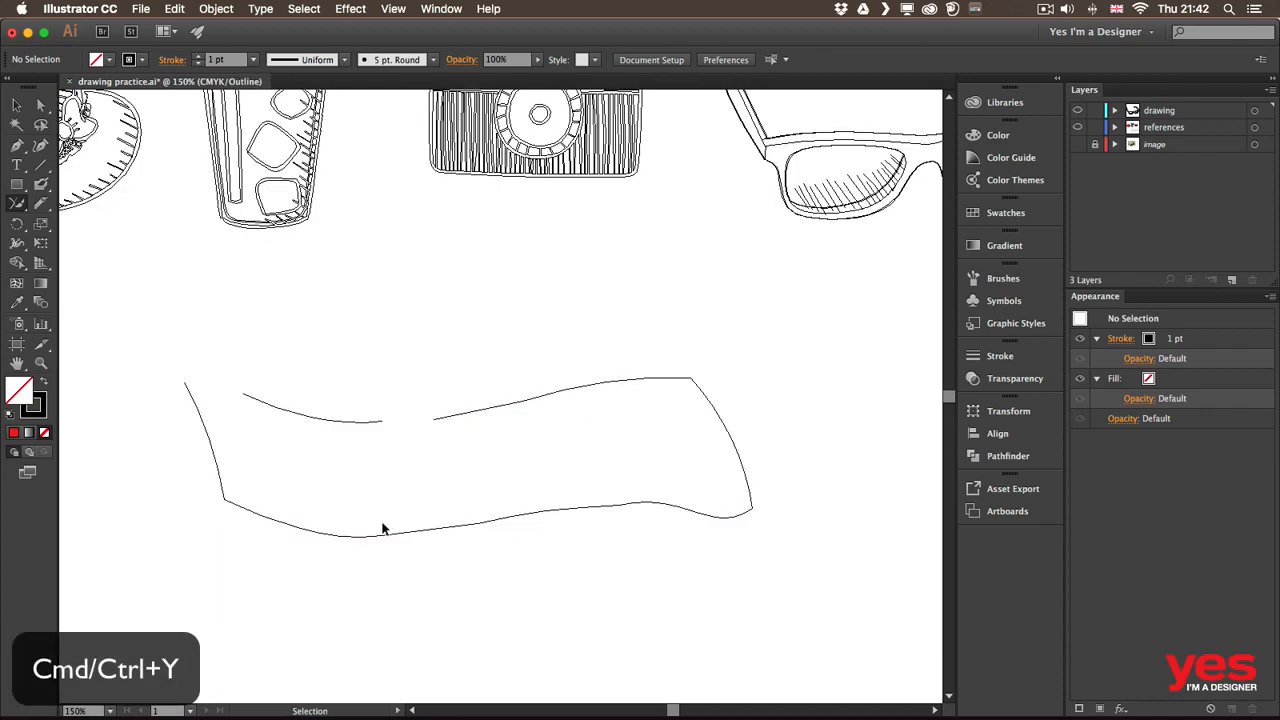
{"action": "key", "text": "v"}
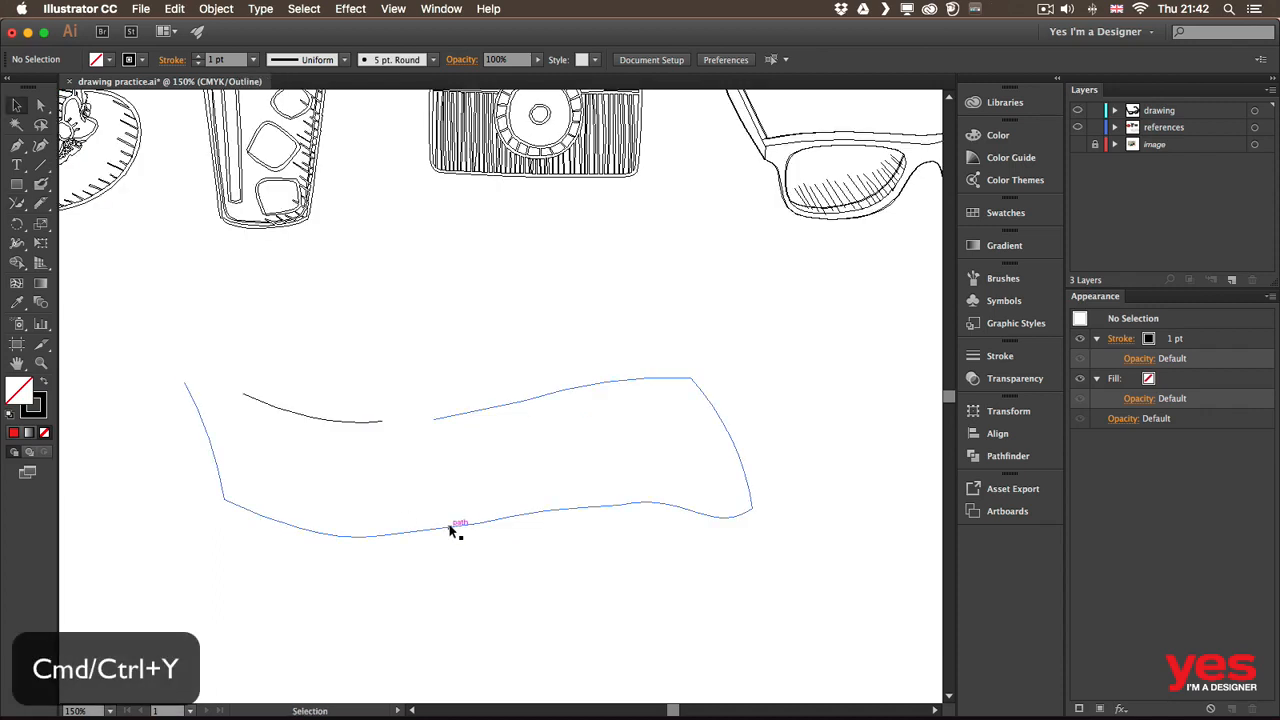
{"action": "left_click", "coordinate": [450, 528]}
{"action": "key", "text": "a"}
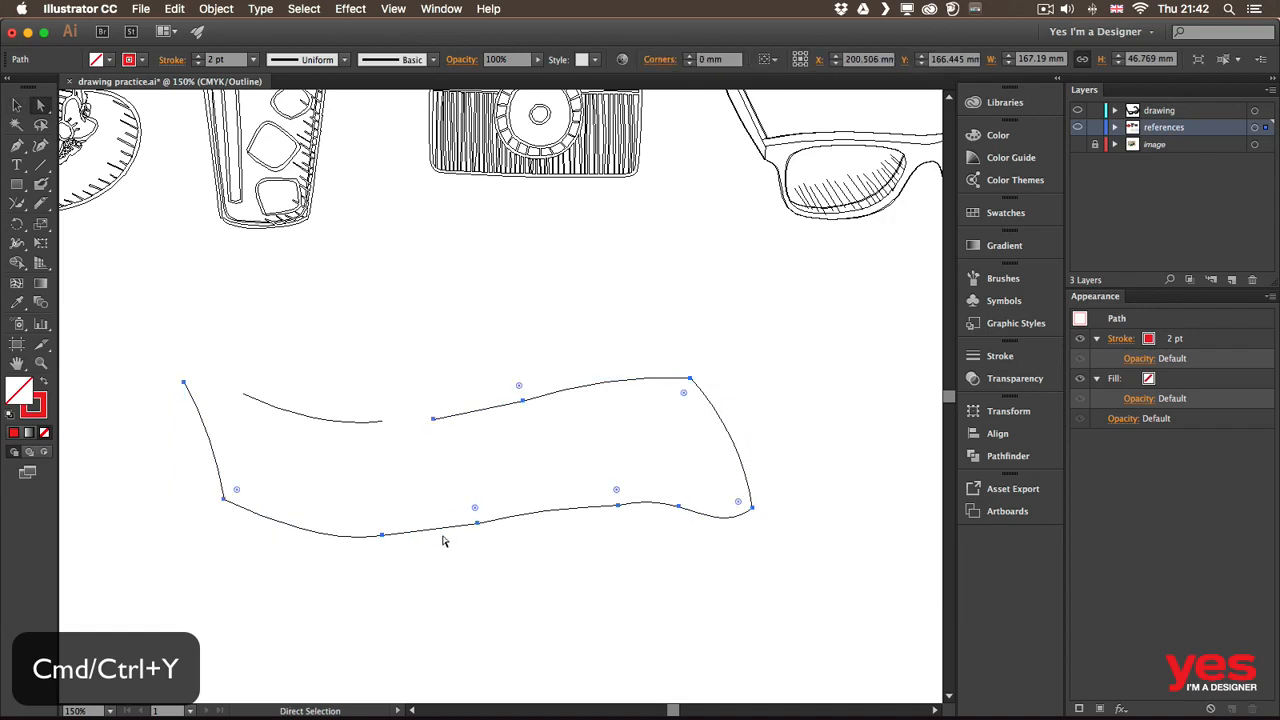
{"action": "key", "text": "super+y"}
{"action": "key", "text": "v"}
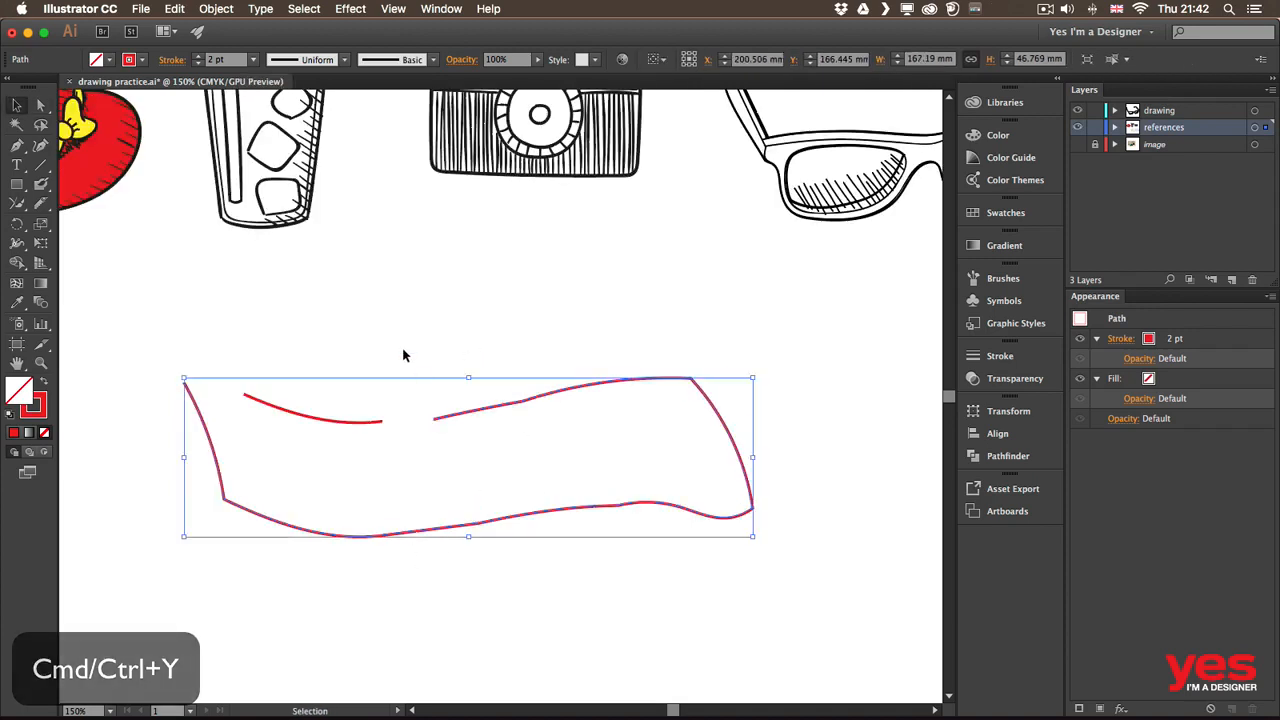
{"action": "left_click", "coordinate": [407, 341]}
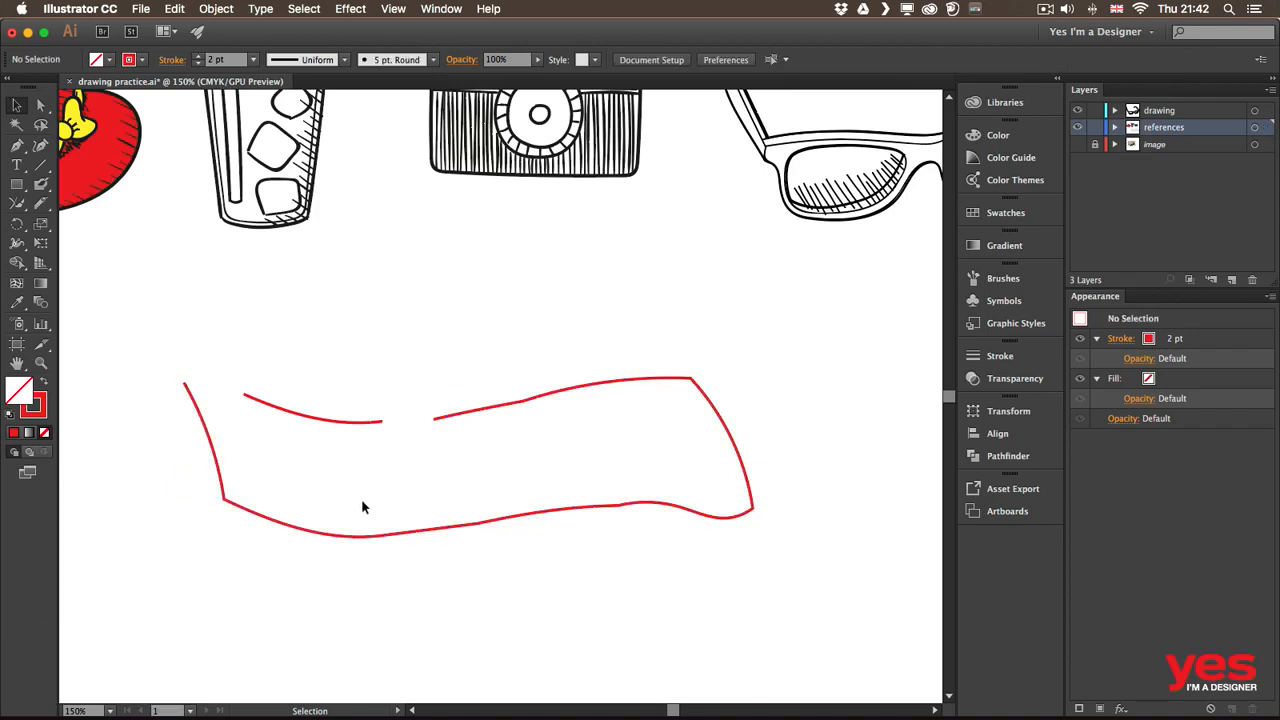
Try to move the upper-left segment's end point closer to the gap and join the segment's ends with the Join tool
{"action": "left_click", "coordinate": [16, 205]}
{"action": "key", "text": "v"}
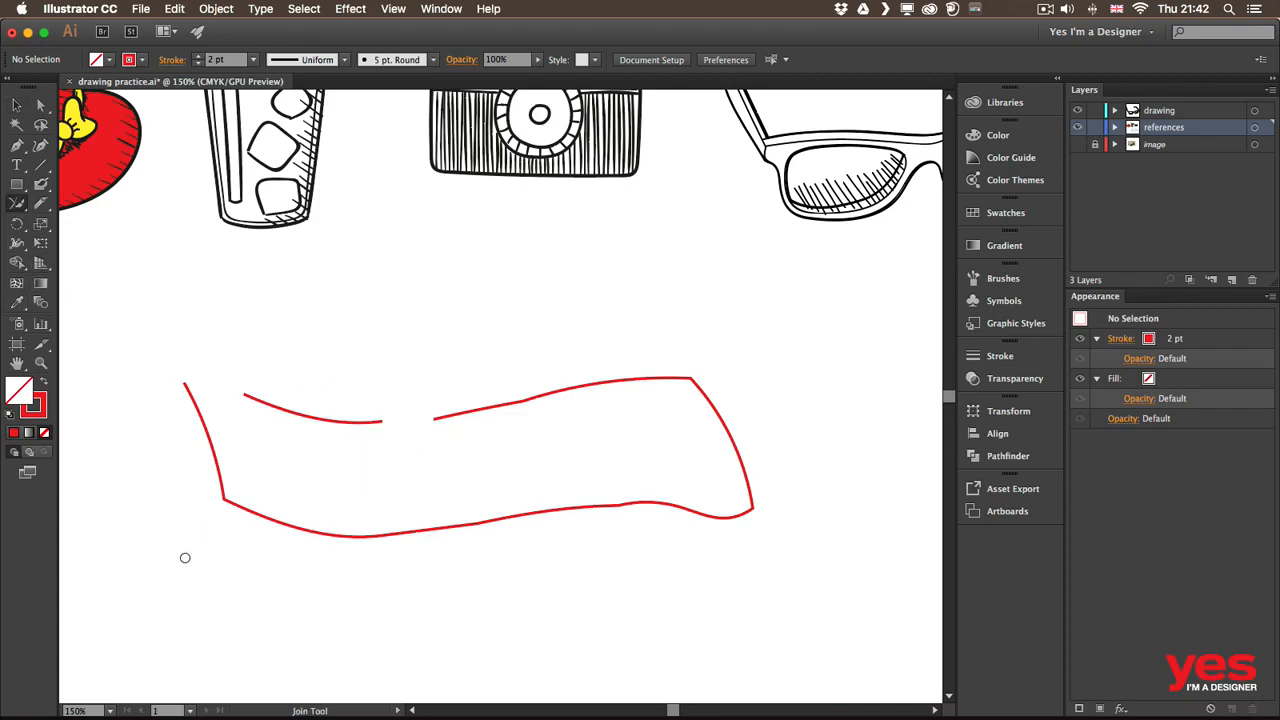
{"action": "left_click", "coordinate": [40, 105]}
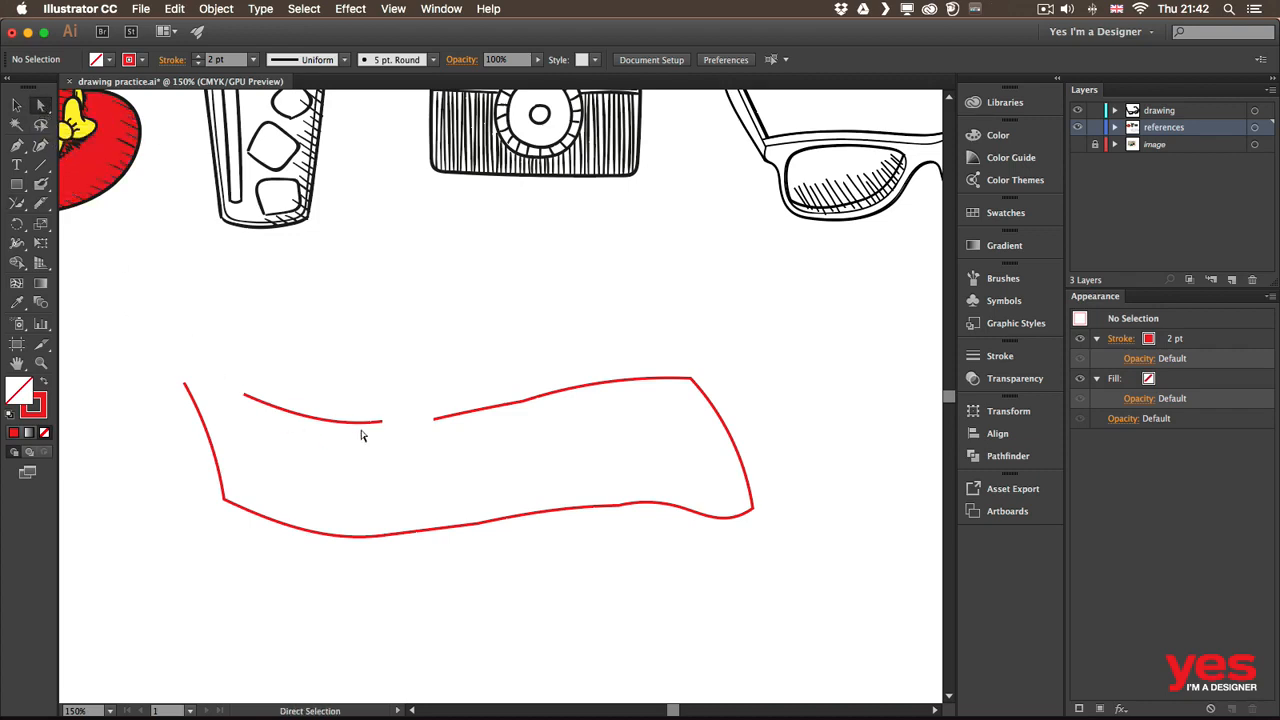
{"action": "left_click_drag", "start_coordinate": [382, 422], "coordinate": [401, 420]}
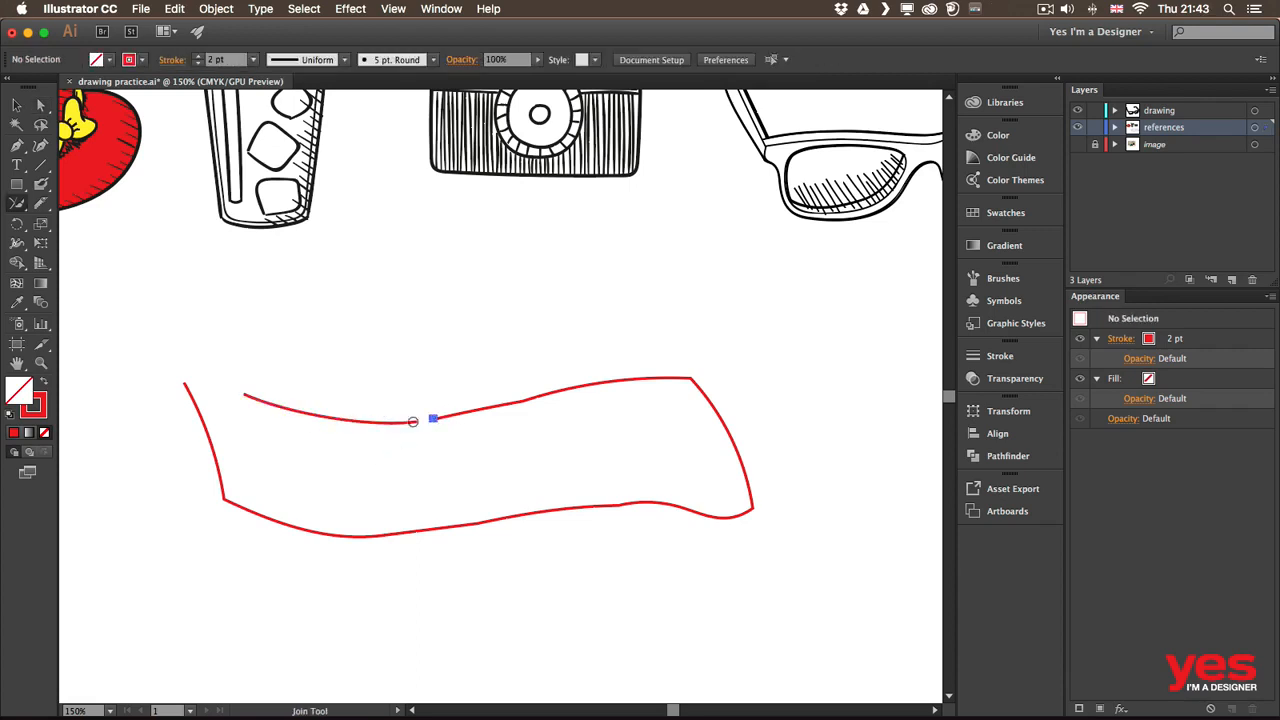
{"action": "left_click_drag", "start_coordinate": [413, 421], "coordinate": [326, 471]}
{"action": "left_click_drag", "start_coordinate": [250, 397], "coordinate": [109, 441]}
Undo the end point move and the lower-right corner join
{"action": "key", "text": "super+z"}
{"action": "key", "text": "super+z"}
{"action": "key", "text": "super+z"}
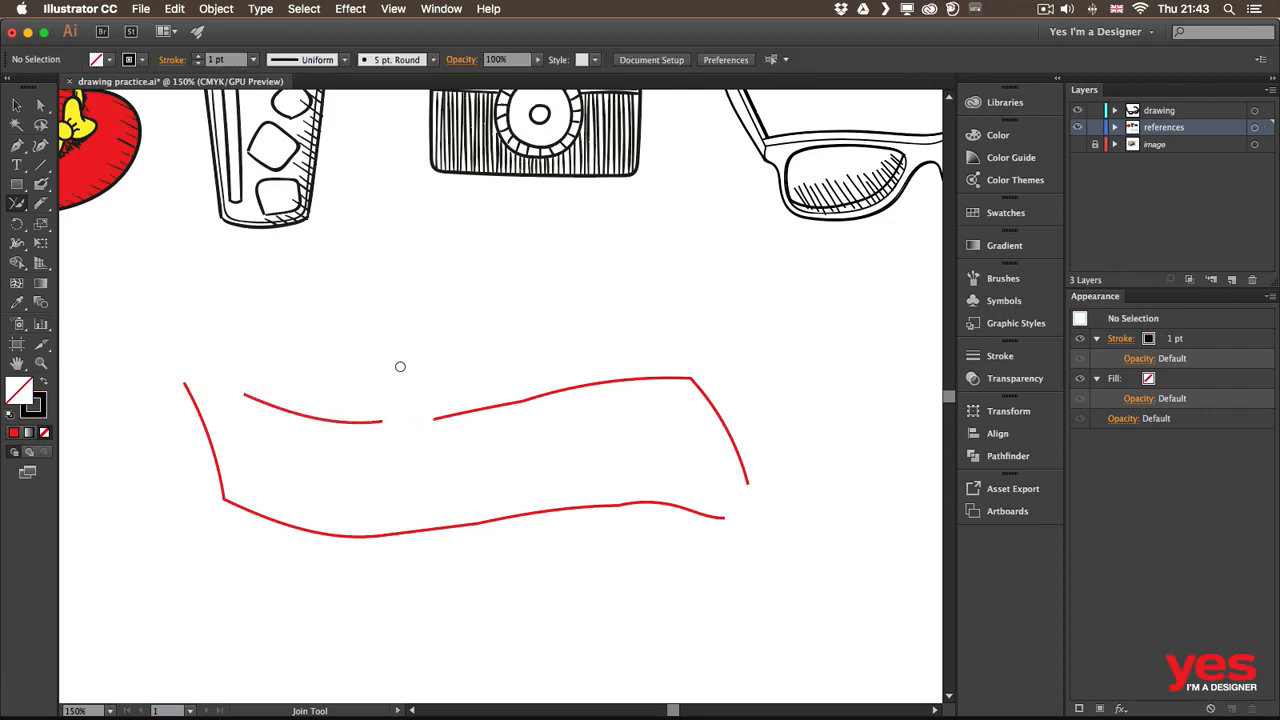
Lasso-select the two end points at the upper-edge gap and connect them
{"action": "key", "text": "v"}
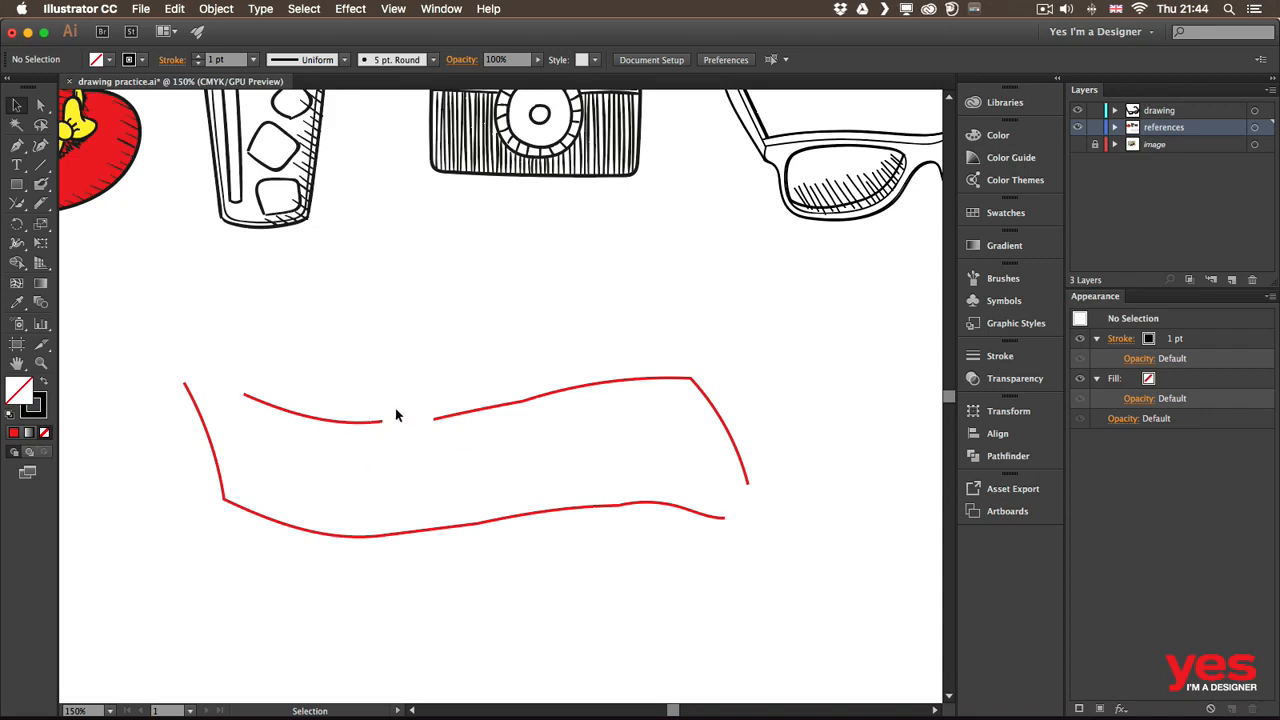
{"action": "key", "text": "a"}
{"action": "mouse_move", "coordinate": [366, 381]}
{"action": "left_mouse_down"}
{"action": "mouse_move", "coordinate": [446, 460]}
{"action": "mouse_move", "coordinate": [431, 477]}
{"action": "left_mouse_up"}
{"action": "key", "text": "q"}
{"action": "mouse_move", "coordinate": [431, 403]}
{"action": "left_mouse_down"}
{"action": "mouse_move", "coordinate": [356, 421]}
{"action": "mouse_move", "coordinate": [427, 421]}
{"action": "left_mouse_up"}
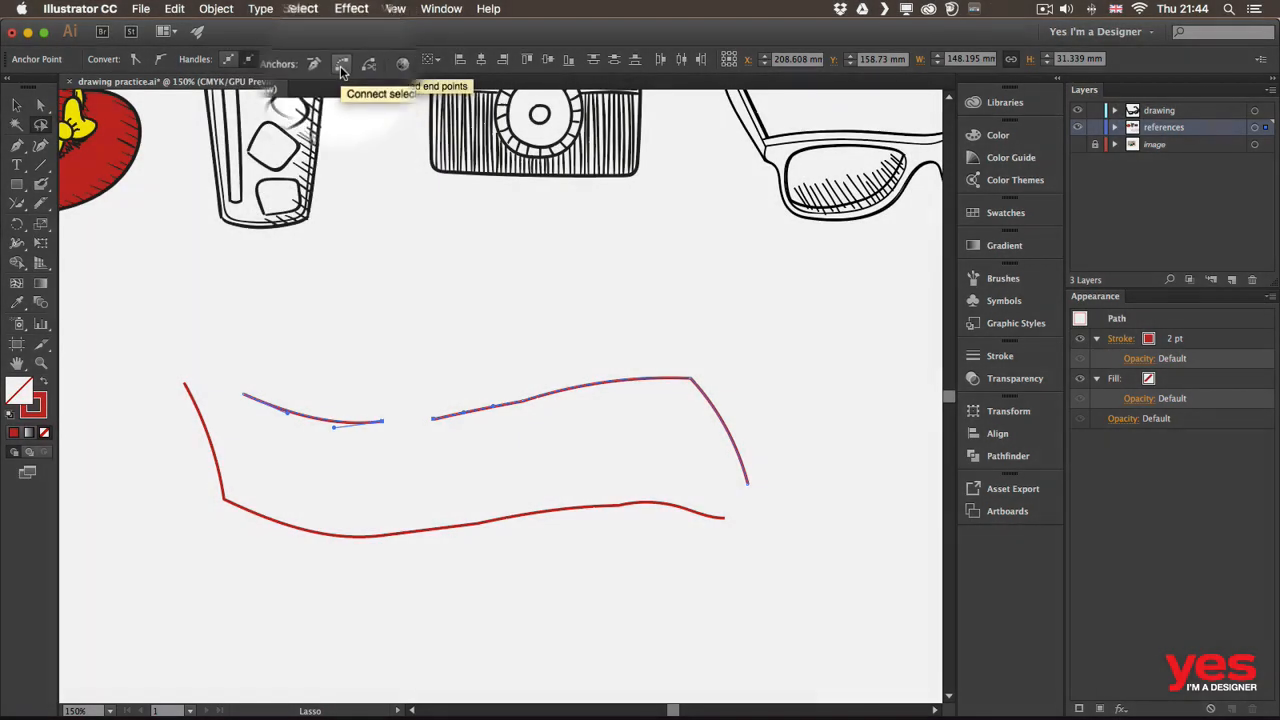
{"action": "left_click", "coordinate": [341, 61]}
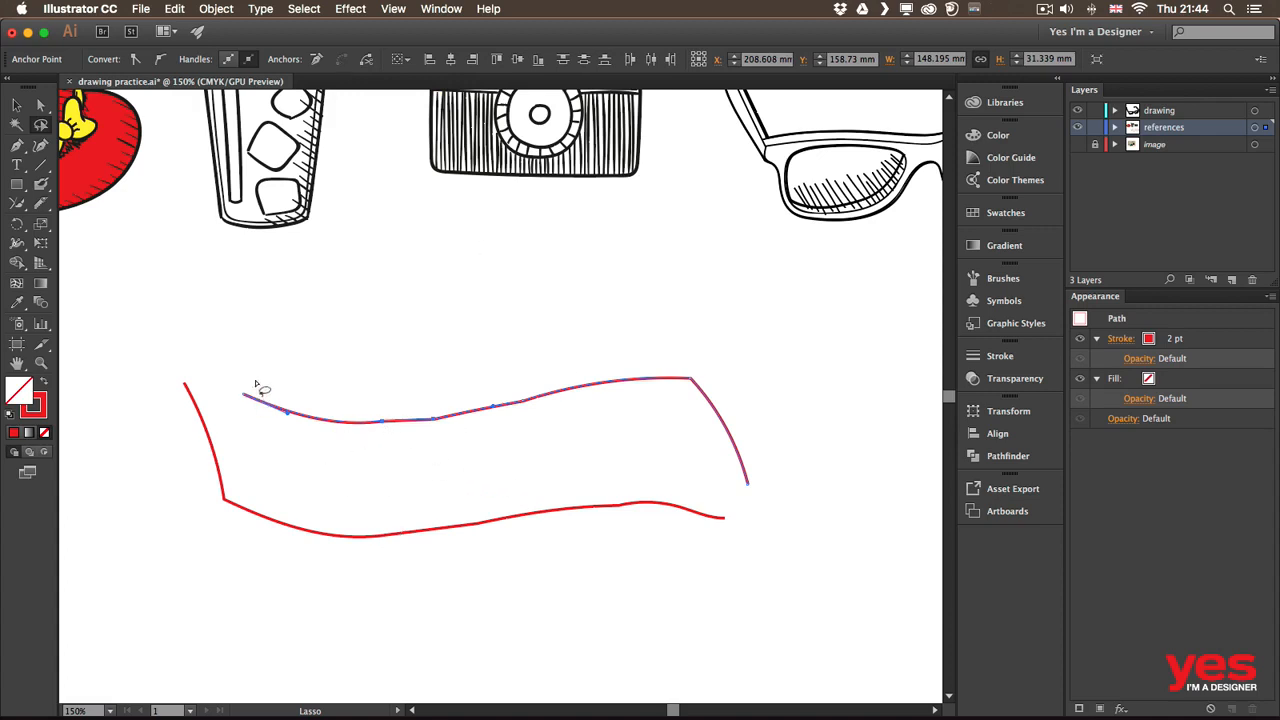
Close the red outline by connecting the lassoed end points at the upper-left corner and at the lower-right corner
{"action": "mouse_move", "coordinate": [216, 354]}
{"action": "left_mouse_down"}
{"action": "mouse_move", "coordinate": [257, 405]}
{"action": "mouse_move", "coordinate": [177, 337]}
{"action": "left_mouse_up"}
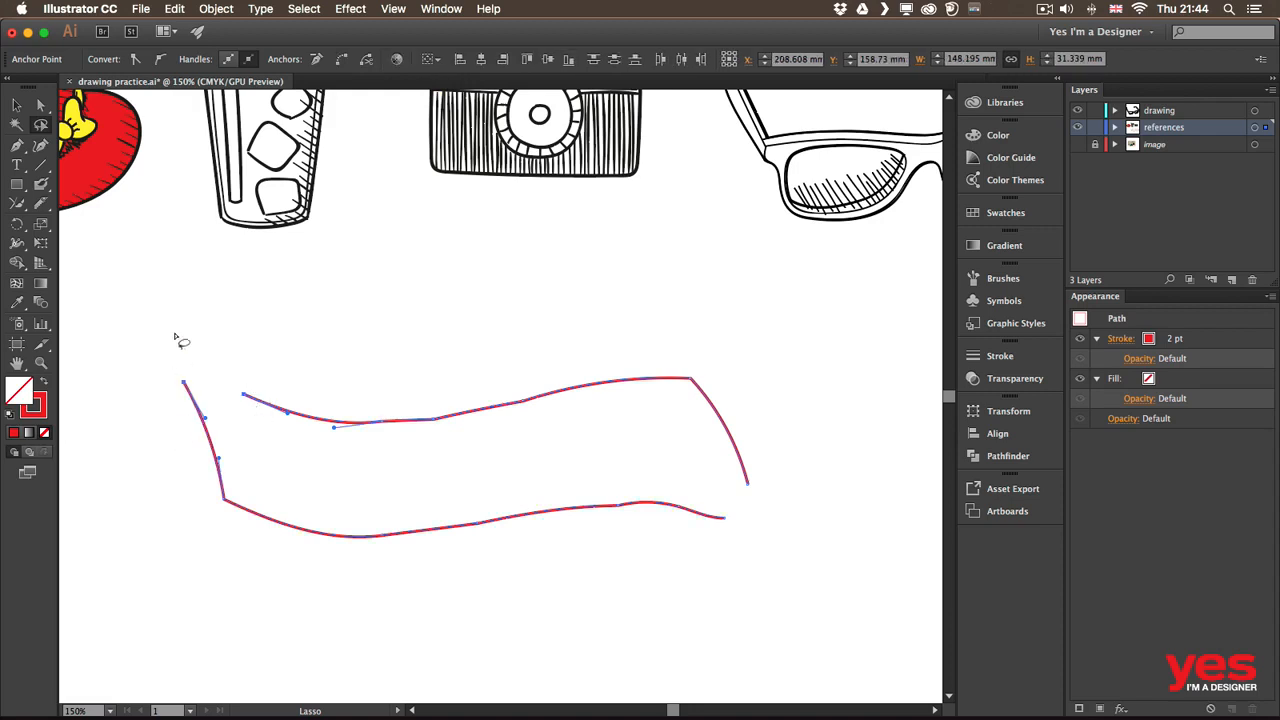
{"action": "left_click", "coordinate": [342, 58]}
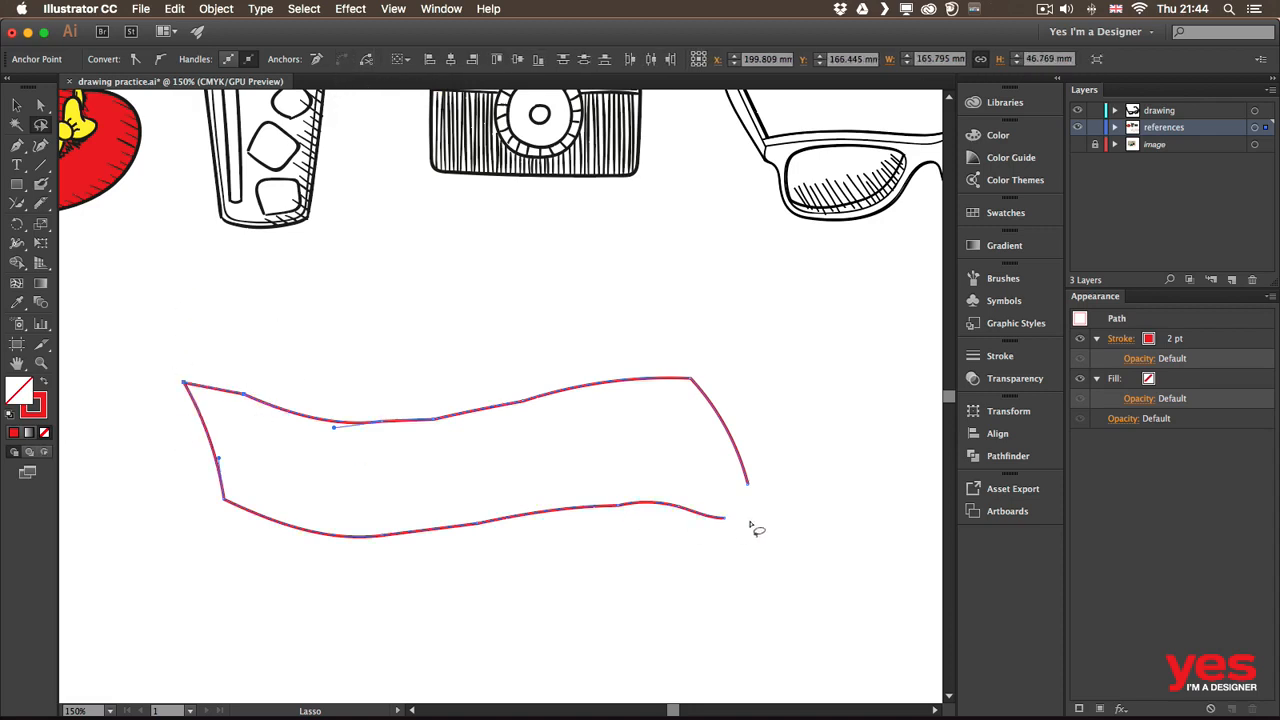
{"action": "mouse_move", "coordinate": [771, 472]}
{"action": "left_mouse_down"}
{"action": "mouse_move", "coordinate": [717, 533]}
{"action": "mouse_move", "coordinate": [788, 478]}
{"action": "left_mouse_up"}
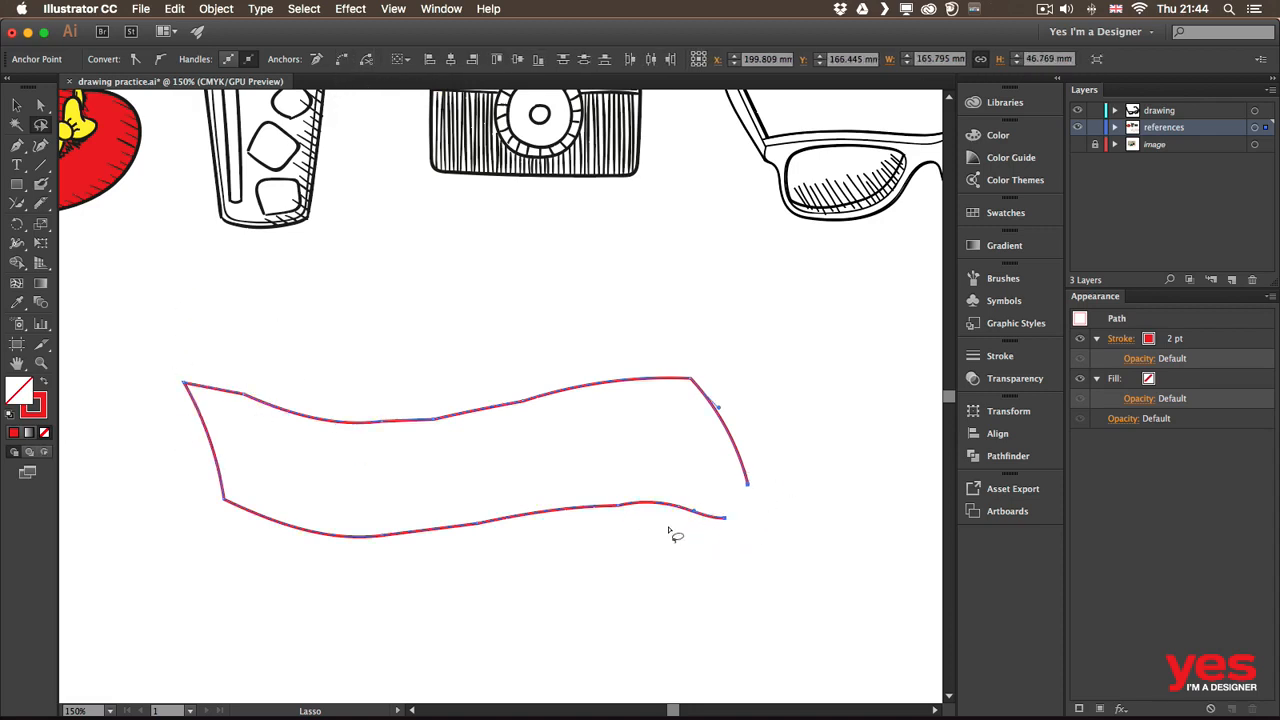
{"action": "left_click", "coordinate": [342, 60]}
{"action": "key", "text": "v"}
{"action": "left_click", "coordinate": [420, 434]}
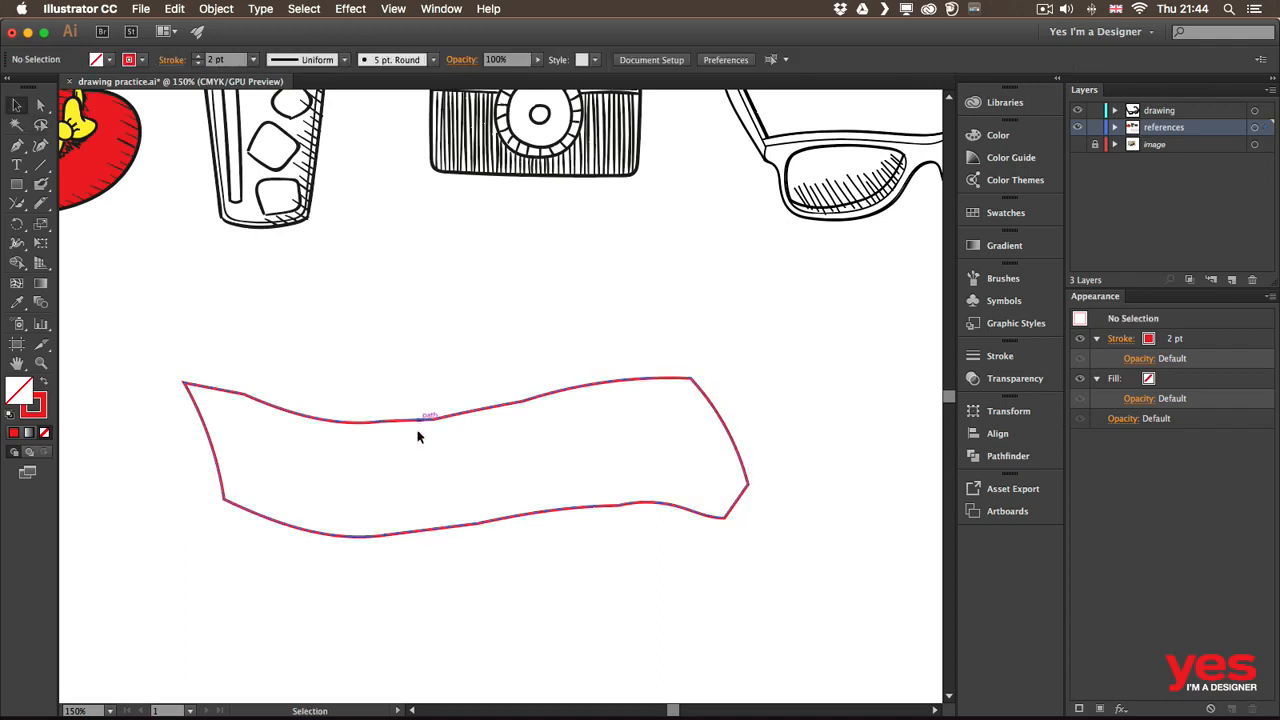
Smooth the red outline's upper edge, lower-right corner and lower edge with the Smooth tool
{"action": "left_click", "coordinate": [425, 421]}
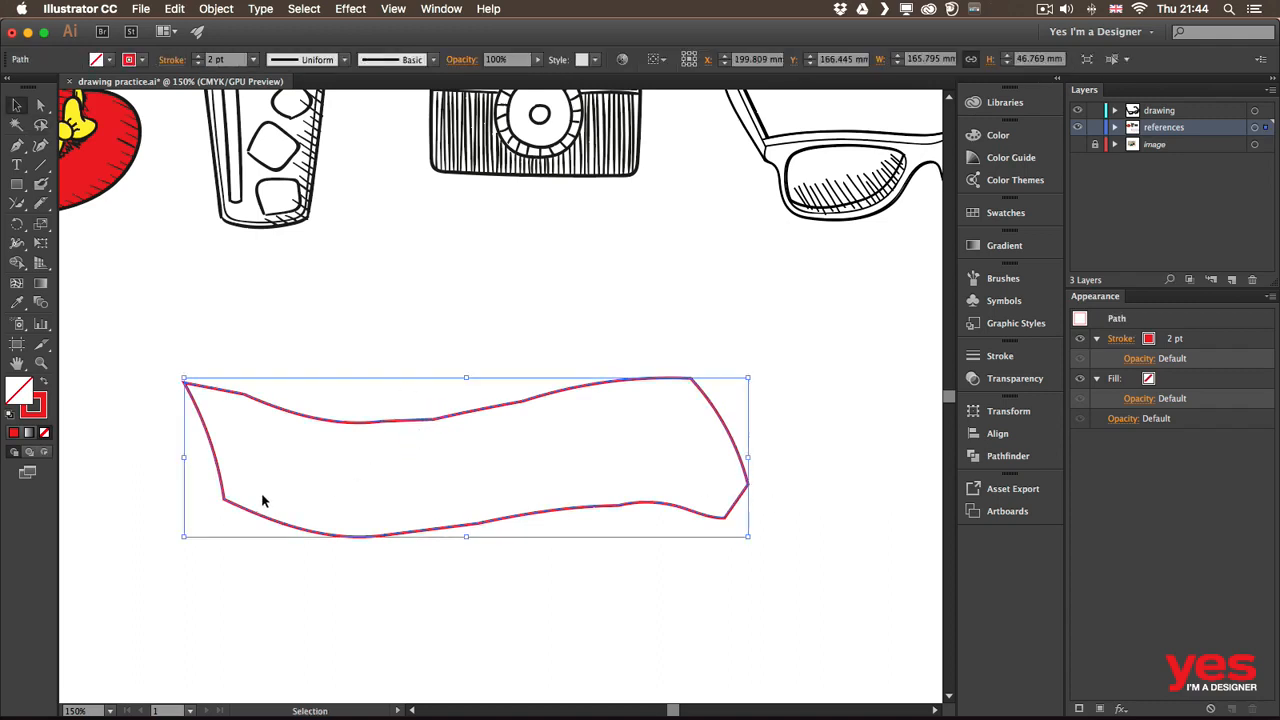
{"action": "left_click", "coordinate": [41, 184]}
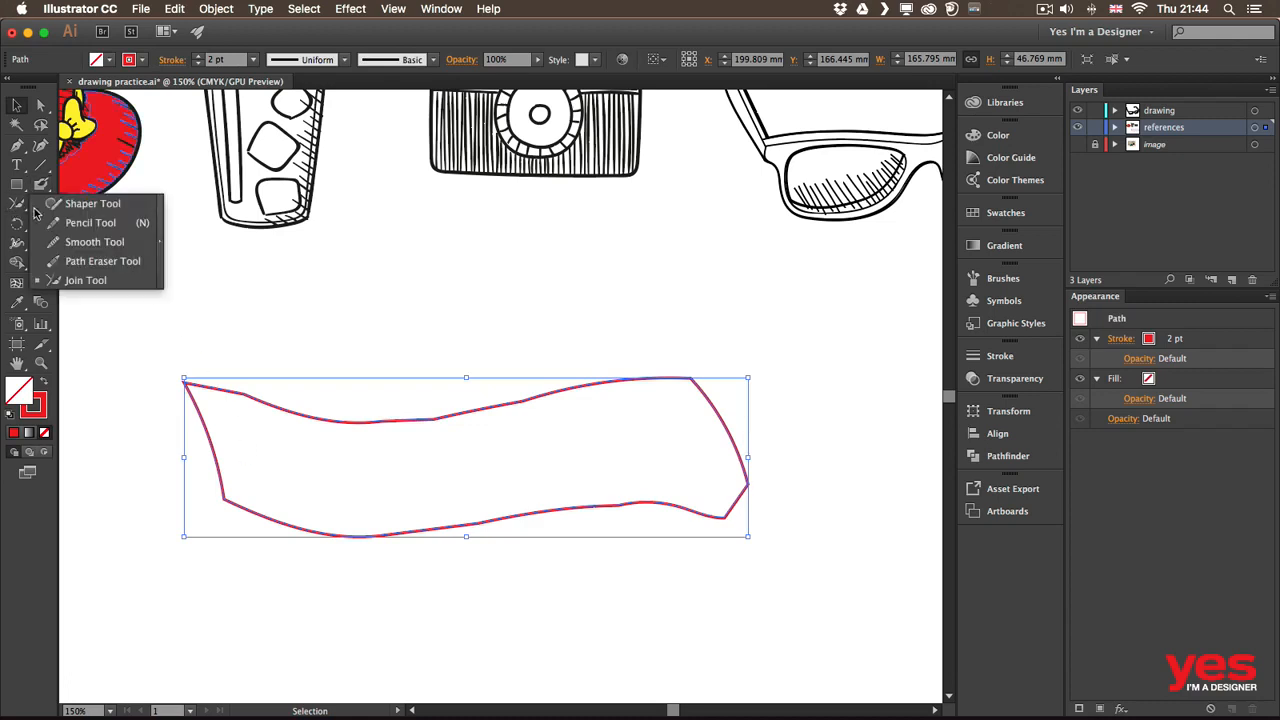
{"action": "left_click", "coordinate": [94, 242]}
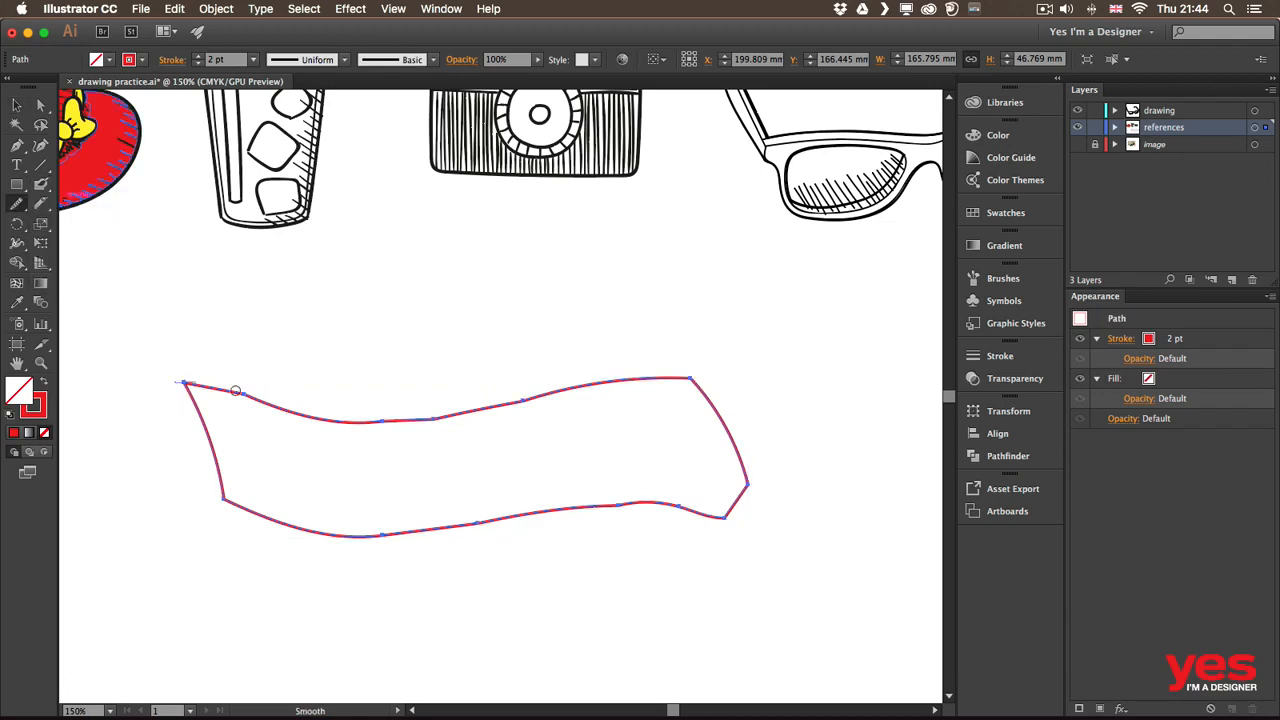
{"action": "left_click_drag", "start_coordinate": [314, 434], "coordinate": [437, 411]}
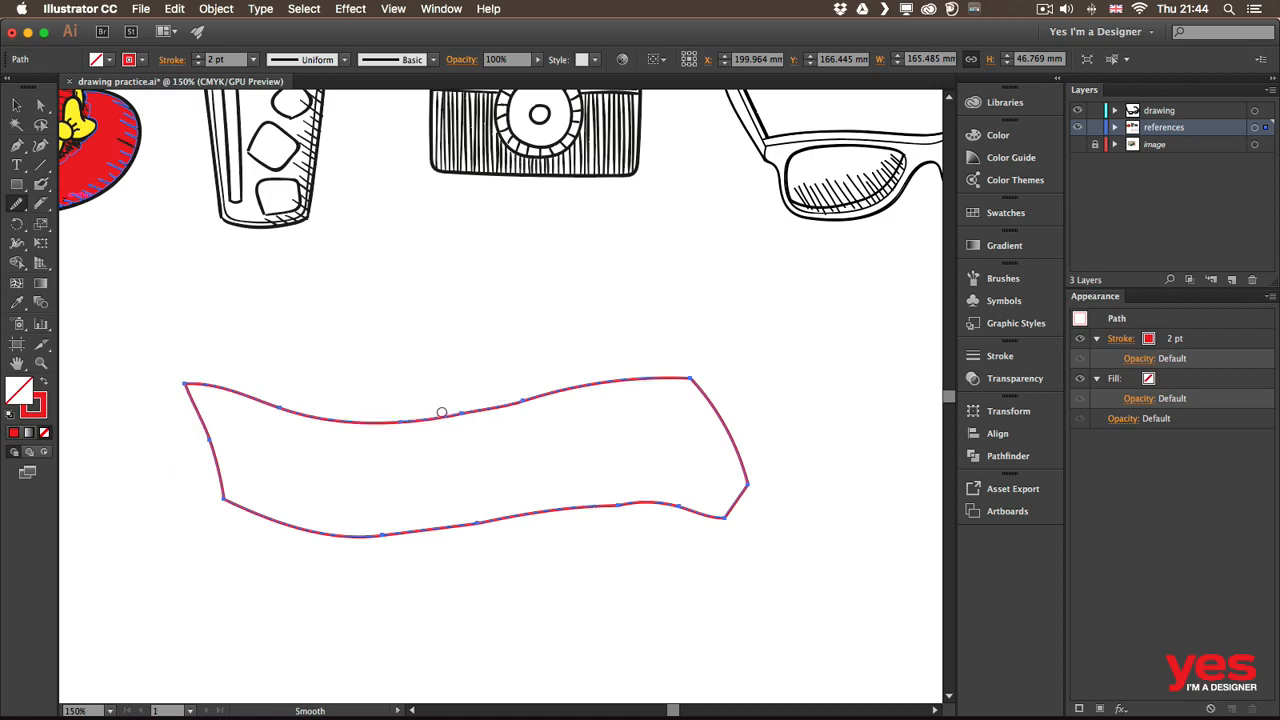
{"action": "mouse_move", "coordinate": [654, 503]}
{"action": "left_mouse_down"}
{"action": "mouse_move", "coordinate": [716, 518]}
{"action": "mouse_move", "coordinate": [762, 466]}
{"action": "mouse_move", "coordinate": [733, 516]}
{"action": "mouse_move", "coordinate": [739, 429]}
{"action": "mouse_move", "coordinate": [738, 505]}
{"action": "mouse_move", "coordinate": [748, 461]}
{"action": "mouse_move", "coordinate": [745, 451]}
{"action": "mouse_move", "coordinate": [723, 519]}
{"action": "mouse_move", "coordinate": [766, 517]}
{"action": "left_mouse_up"}
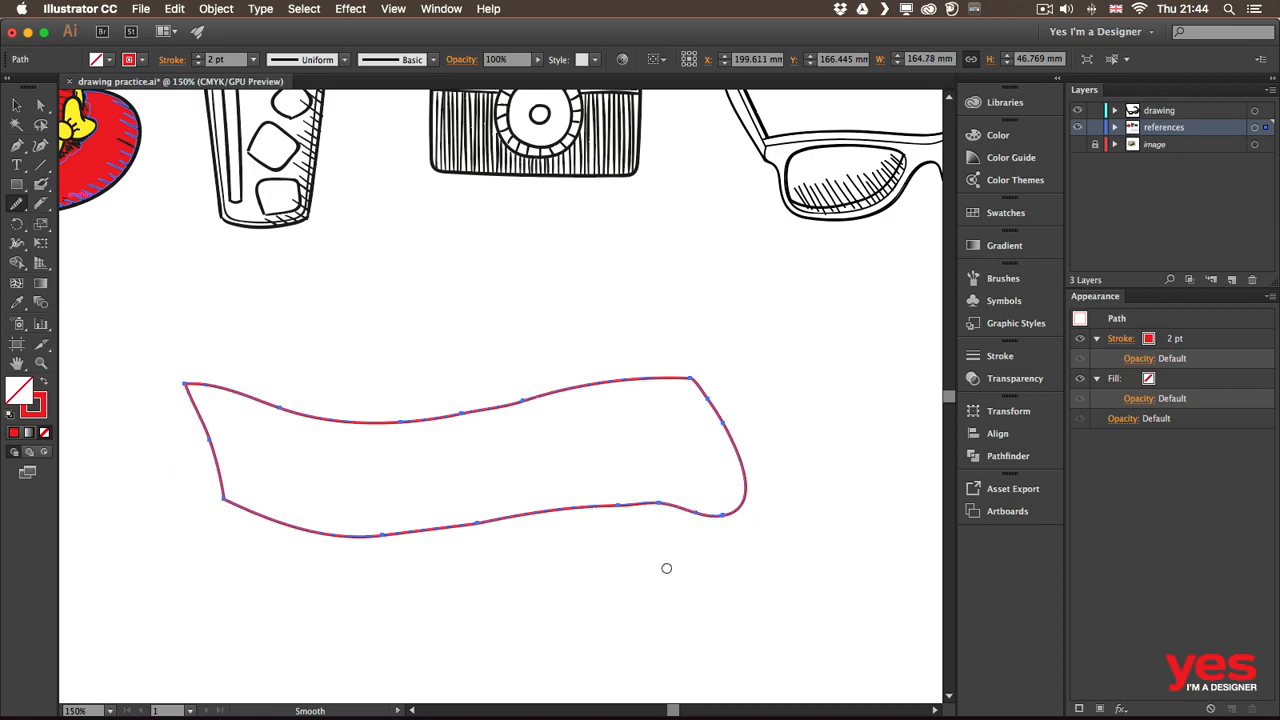
{"action": "mouse_move", "coordinate": [641, 505]}
{"action": "left_mouse_down"}
{"action": "mouse_move", "coordinate": [612, 522]}
{"action": "mouse_move", "coordinate": [576, 508]}
{"action": "left_mouse_up"}
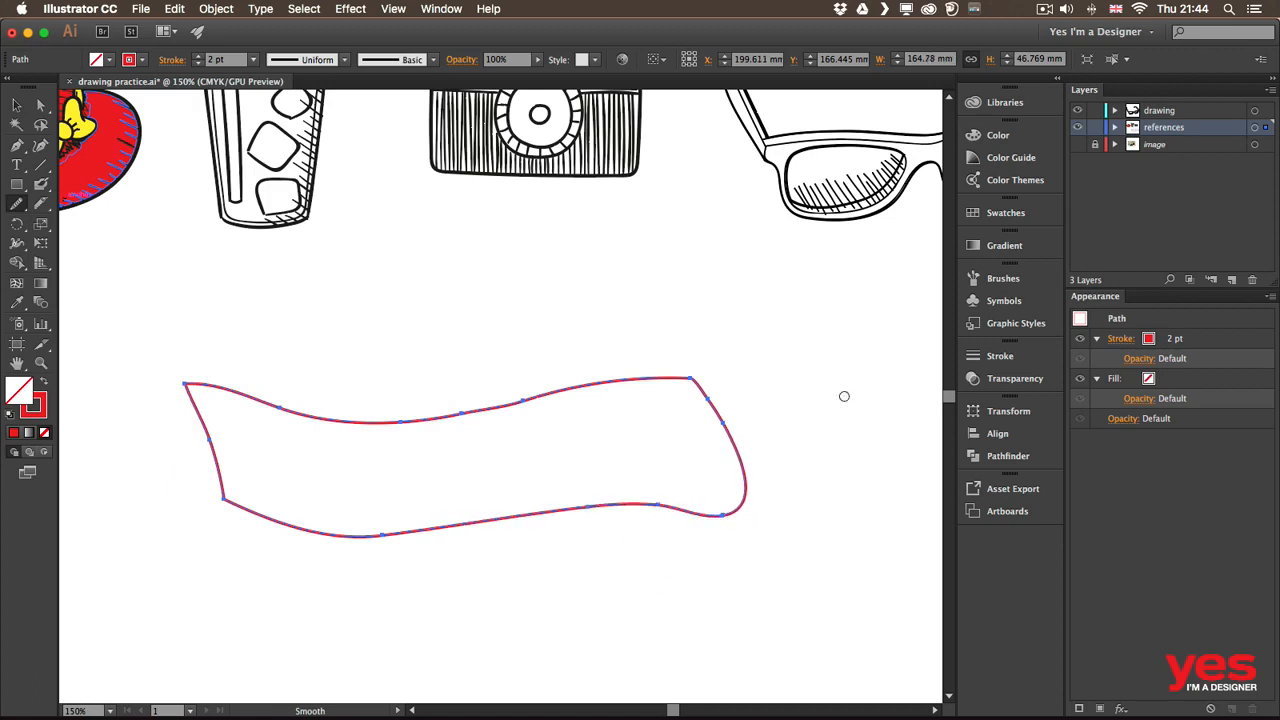
Convert the anchor points at the outline's lower-right and upper-right ends to corner points
{"action": "key", "text": "a"}
{"action": "left_click", "coordinate": [722, 516]}
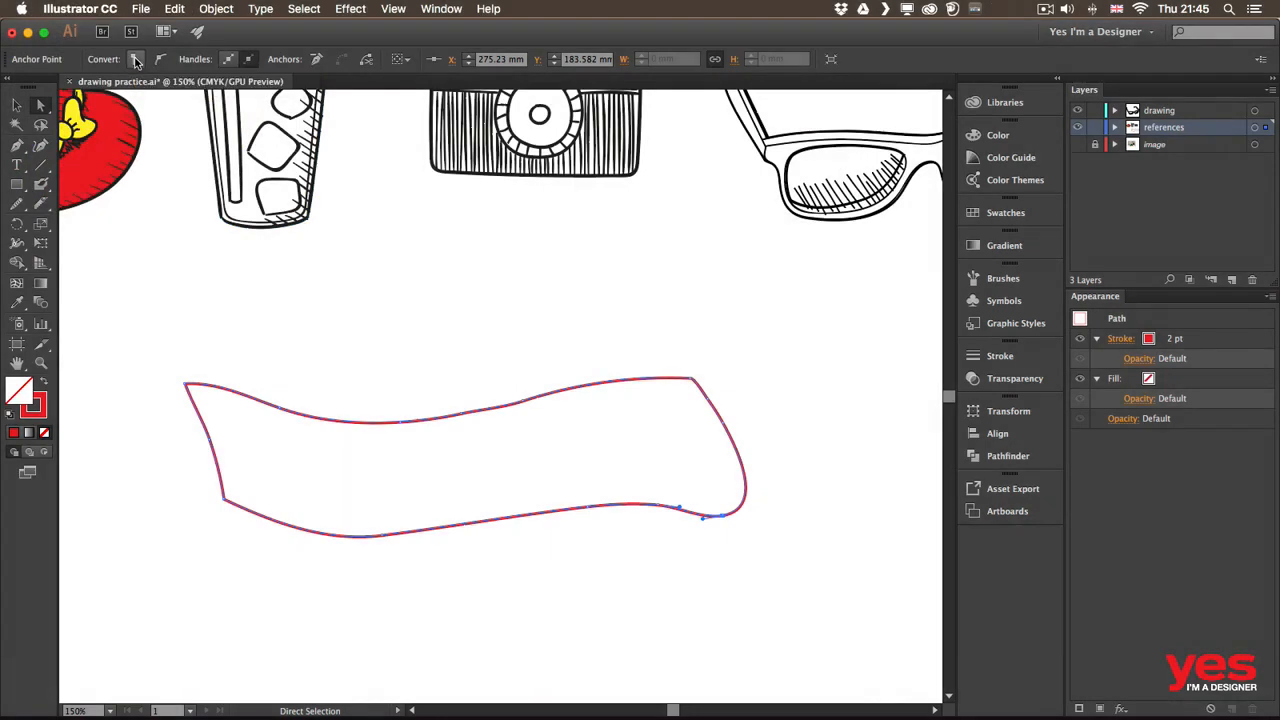
{"action": "left_click", "coordinate": [135, 62]}
{"action": "left_click", "coordinate": [161, 61]}
{"action": "left_click", "coordinate": [738, 513]}
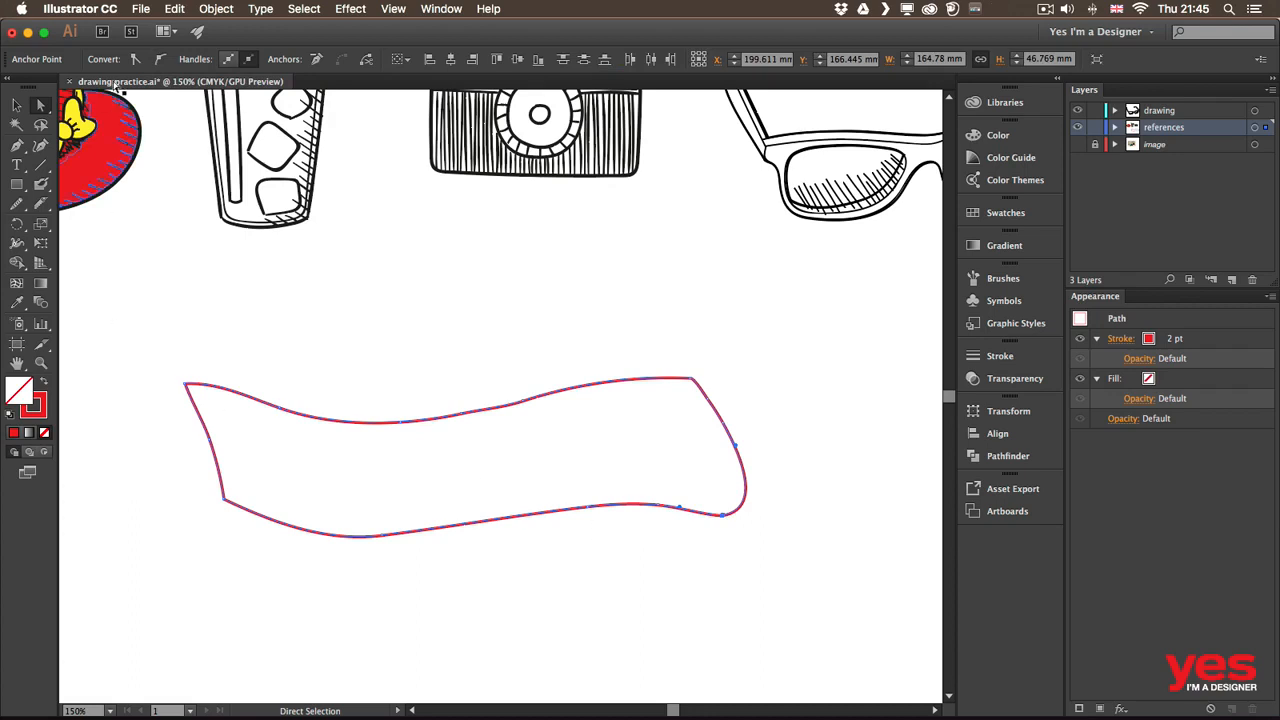
{"action": "left_click", "coordinate": [136, 59]}
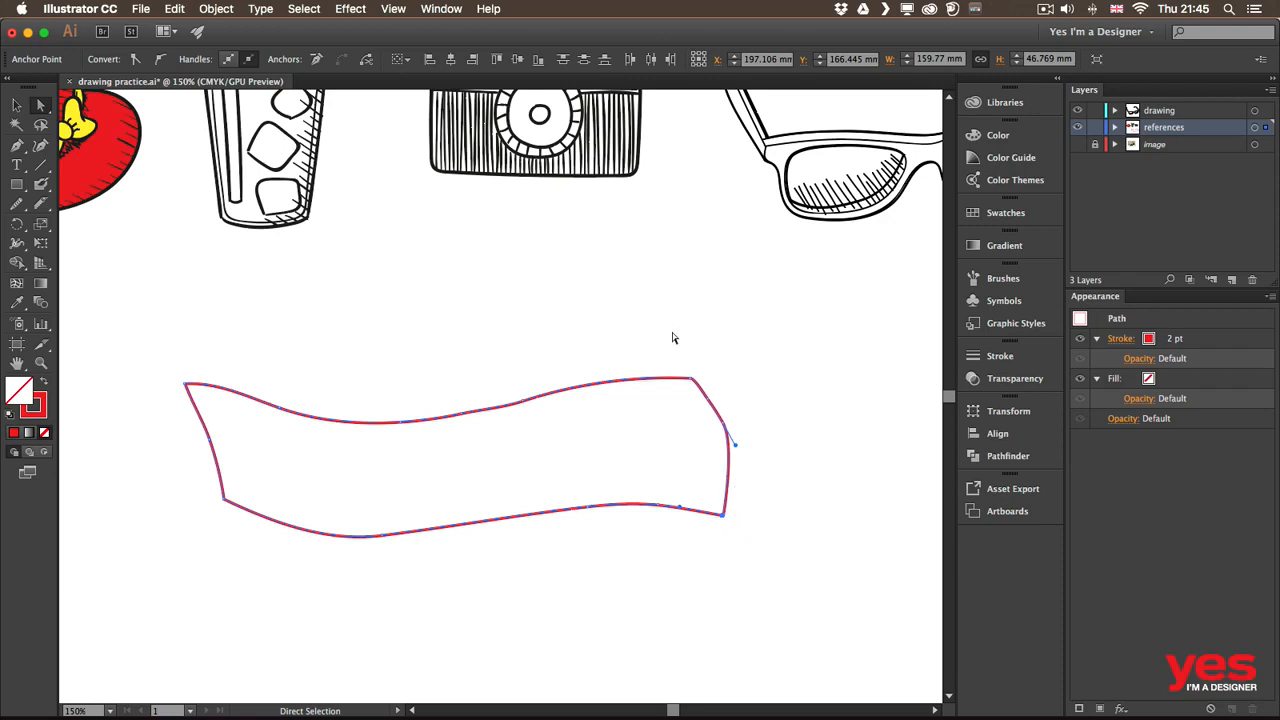
{"action": "left_click", "coordinate": [690, 379]}
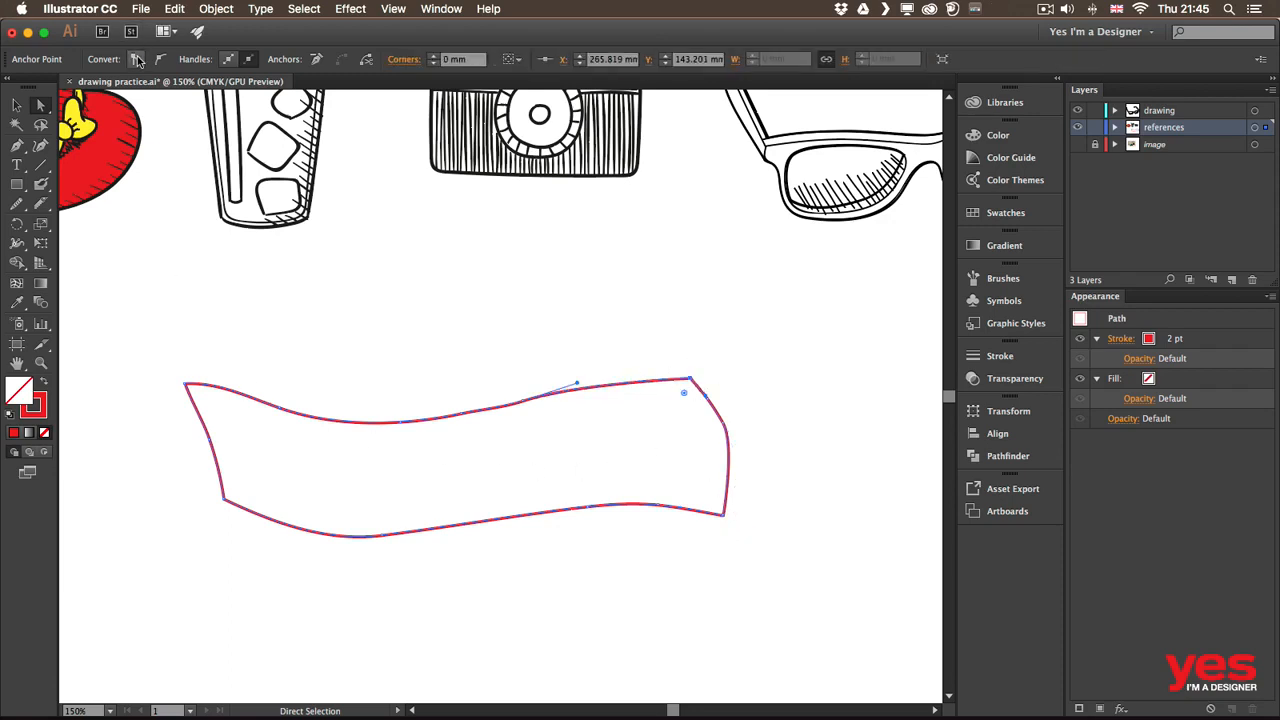
{"action": "left_click", "coordinate": [675, 345]}
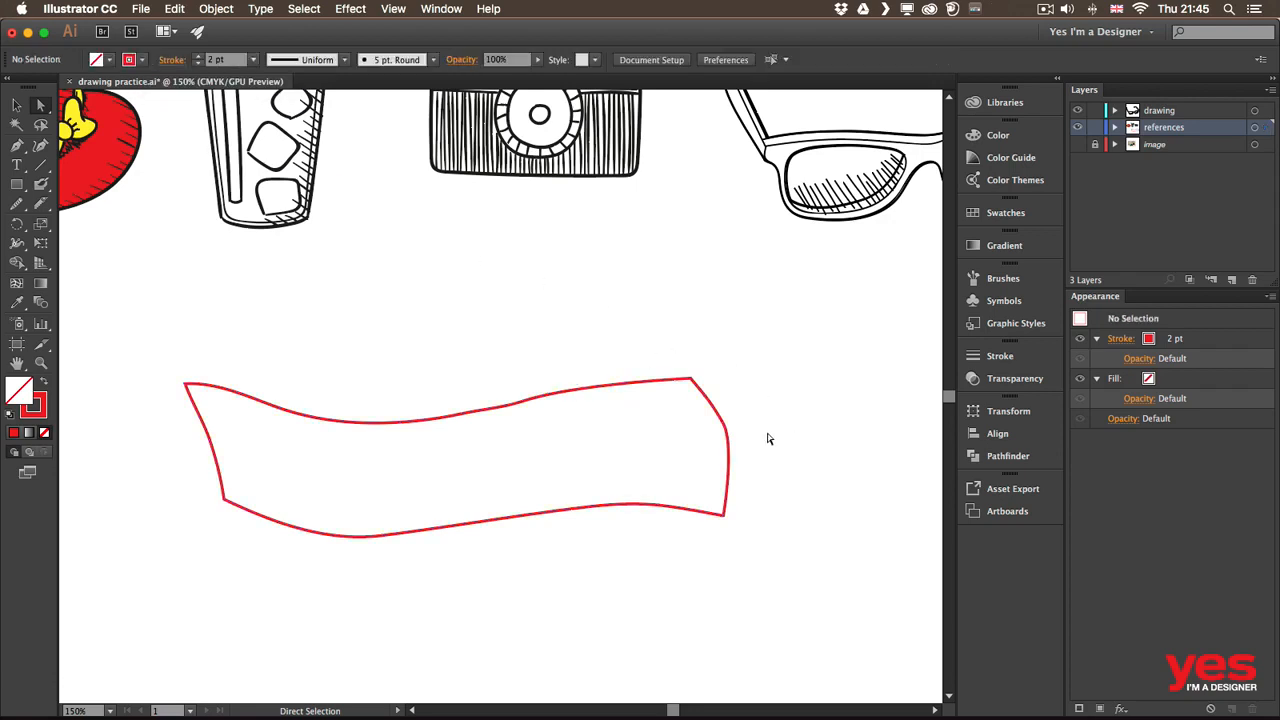
Swap the fill and stroke of the closed banner shape to give it a red fill and no stroke
{"action": "key", "text": "v"}
{"action": "left_click_drag", "start_coordinate": [400, 358], "coordinate": [420, 536]}
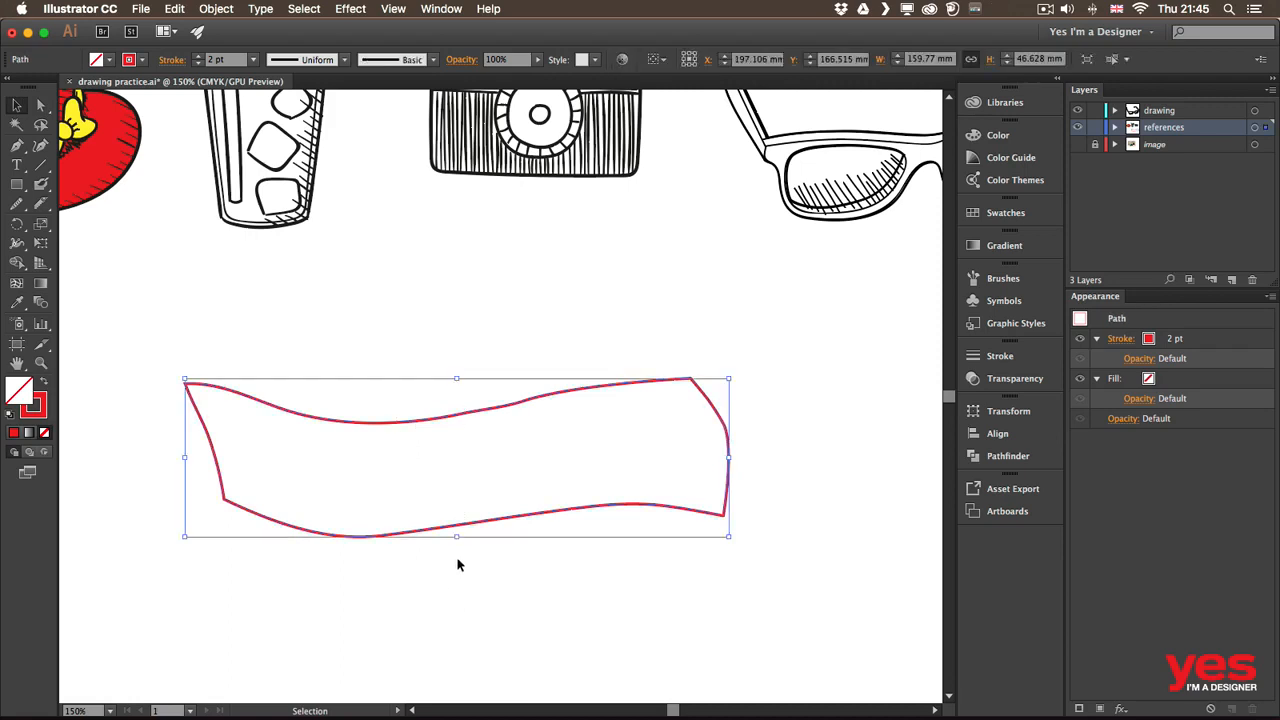
{"action": "key", "text": "shift+x"}
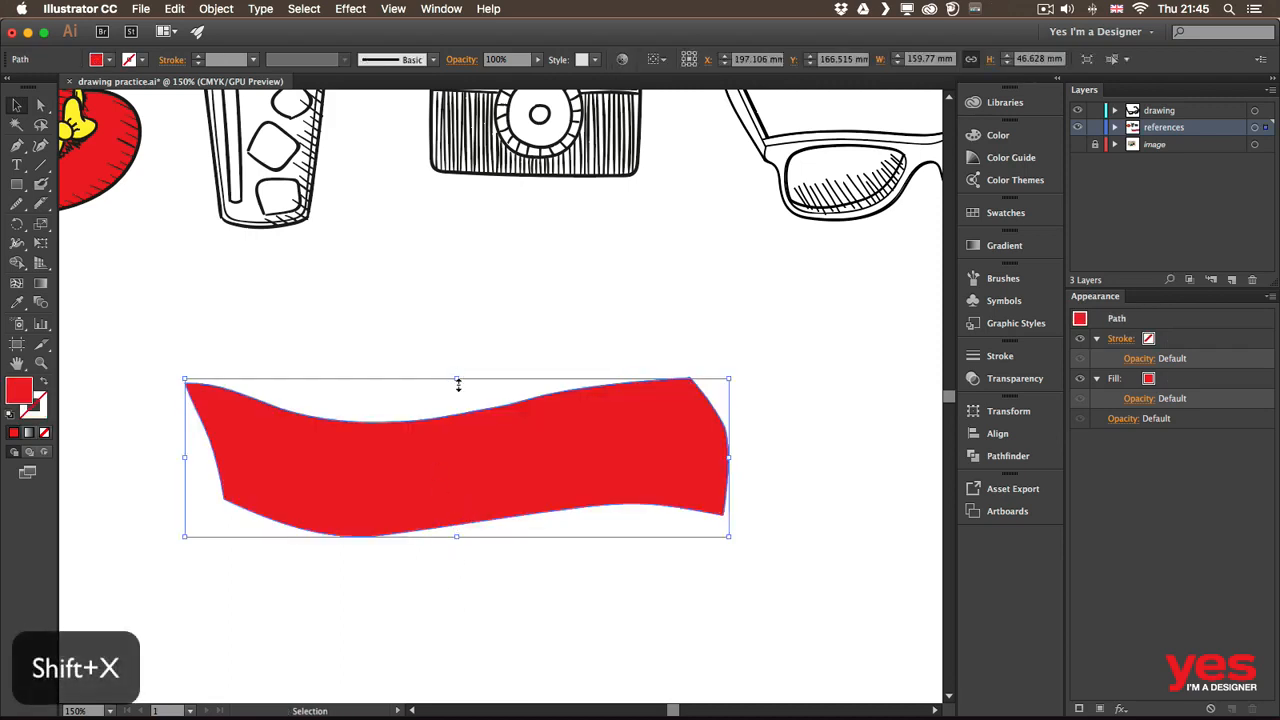
{"action": "left_click", "coordinate": [505, 308]}
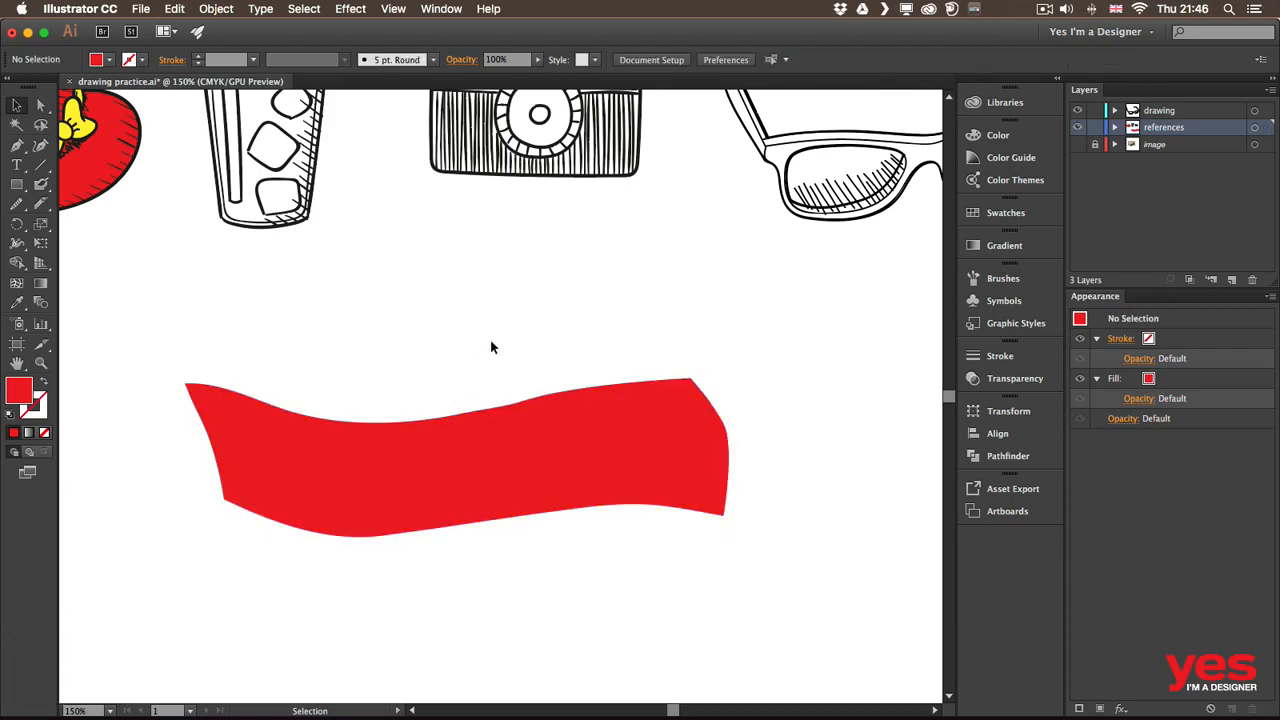
Split the red banner near its middle by cutting its upper and lower edges with Scissors, and move the right part away from the left
{"action": "left_click", "coordinate": [381, 488]}
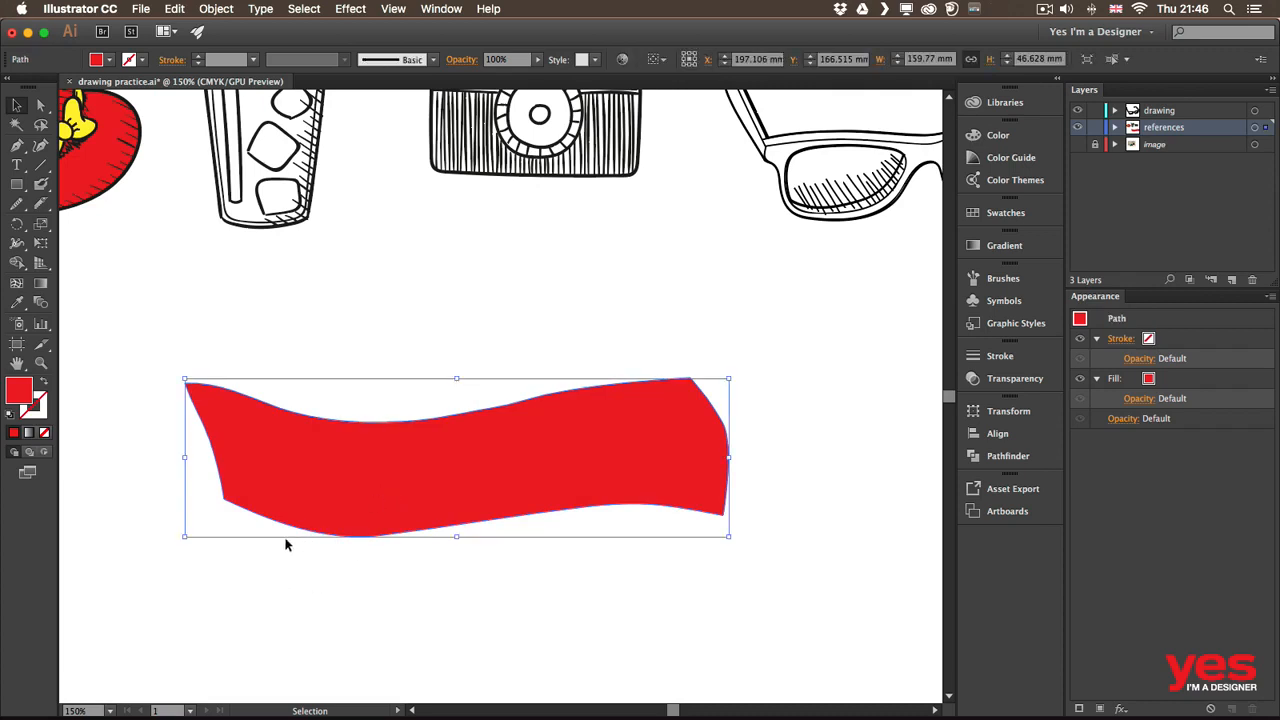
{"action": "mouse_move", "coordinate": [41, 184]}
{"action": "left_mouse_down"}
{"action": "mouse_move", "coordinate": [110, 258]}
{"action": "mouse_move", "coordinate": [119, 227]}
{"action": "left_mouse_up"}
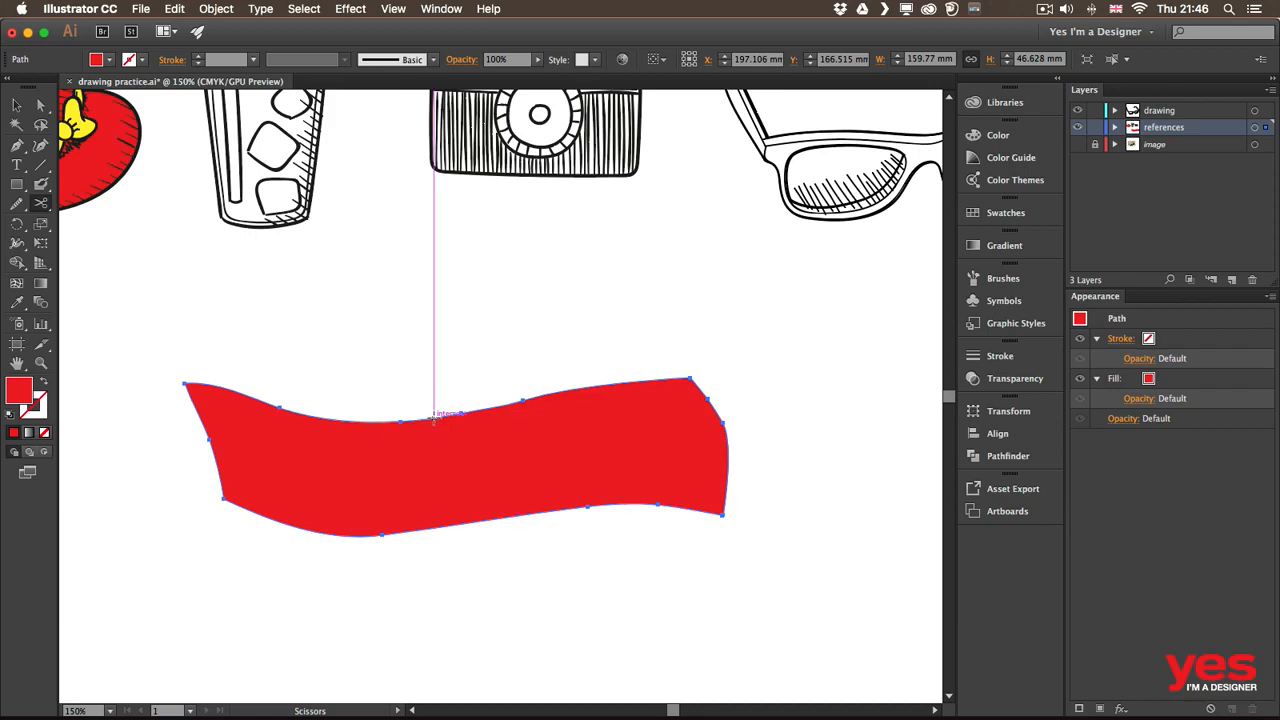
{"action": "left_click", "coordinate": [433, 418]}
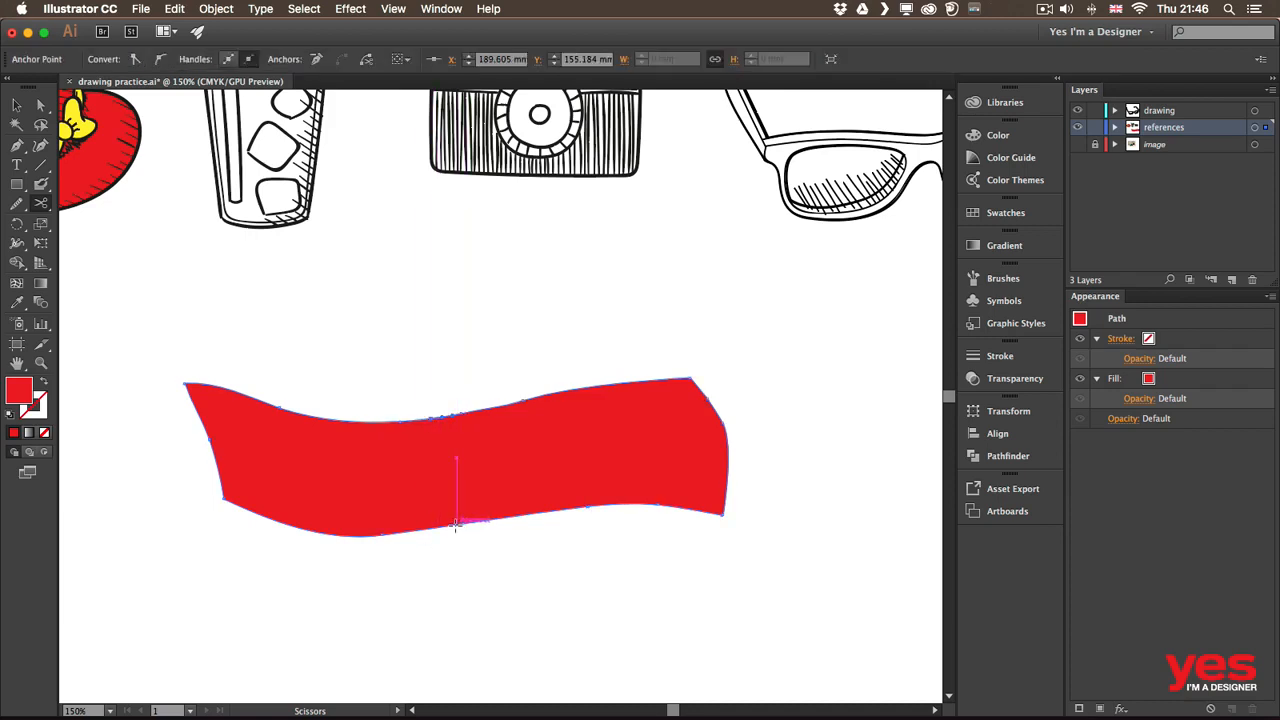
{"action": "left_click", "coordinate": [455, 522]}
{"action": "key", "text": "v"}
{"action": "left_click", "coordinate": [455, 482]}
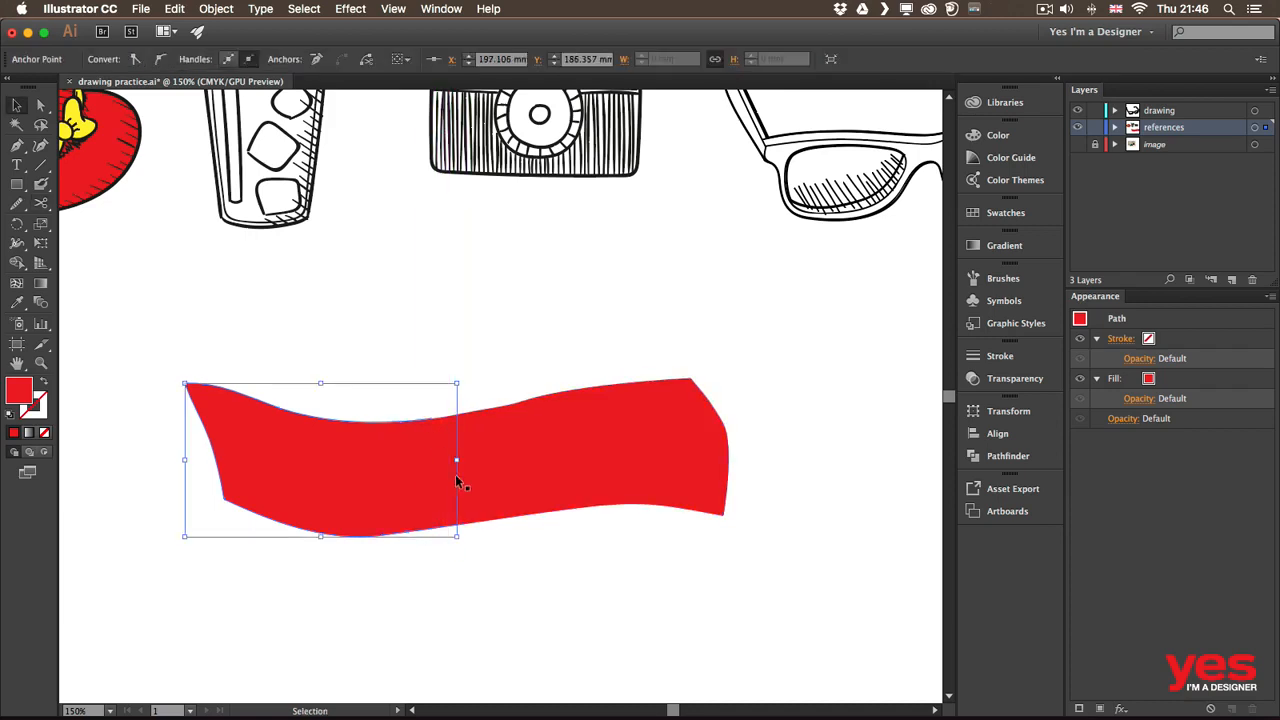
{"action": "left_click_drag", "start_coordinate": [518, 445], "coordinate": [557, 444]}
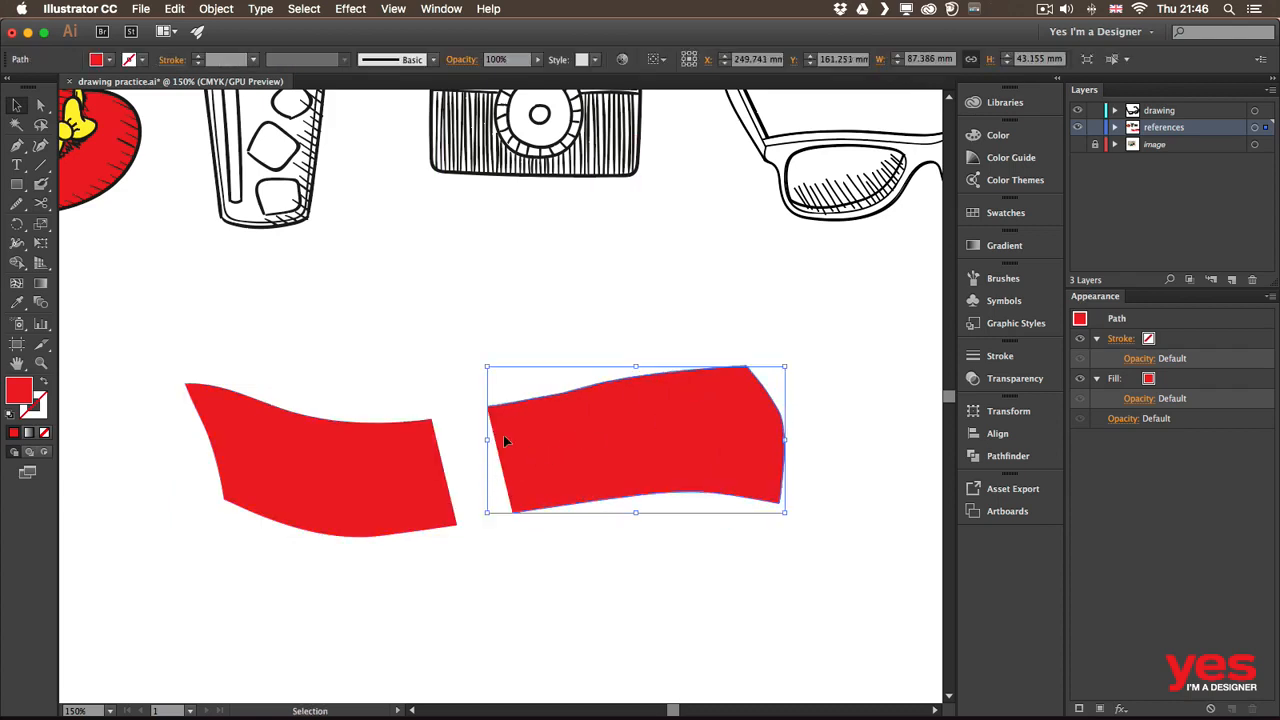
{"action": "left_click", "coordinate": [366, 387]}
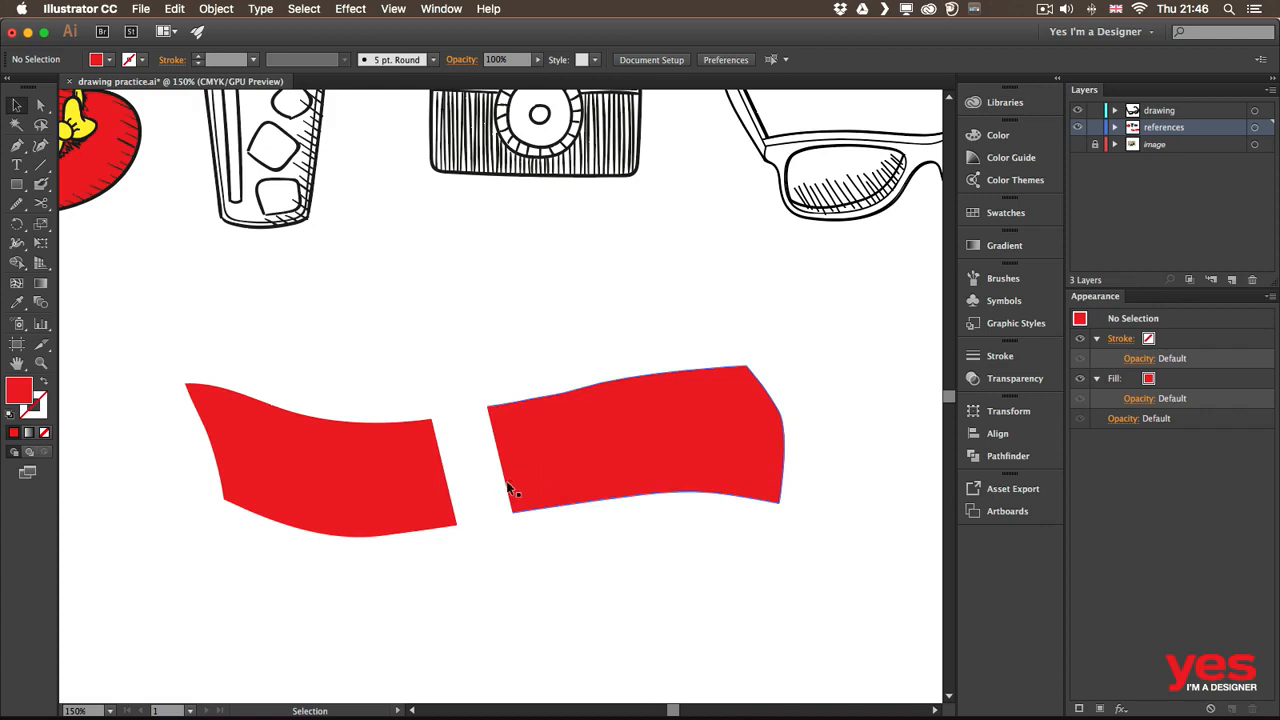
Erase a curved strip across the banner's right part with the Eraser tool and move the resulting middle piece beside the left piece, leaving a narrow gap
{"action": "key", "text": "shift+e"}
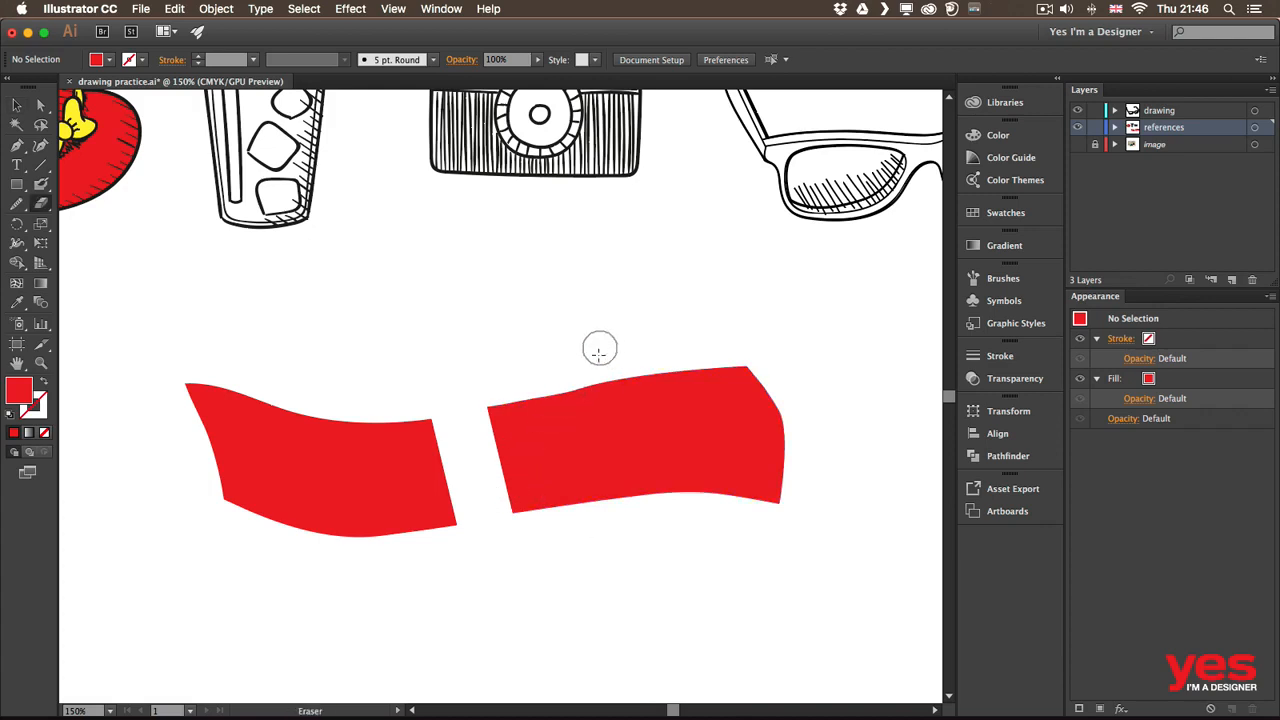
{"action": "left_click_drag", "start_coordinate": [609, 374], "coordinate": [649, 520]}
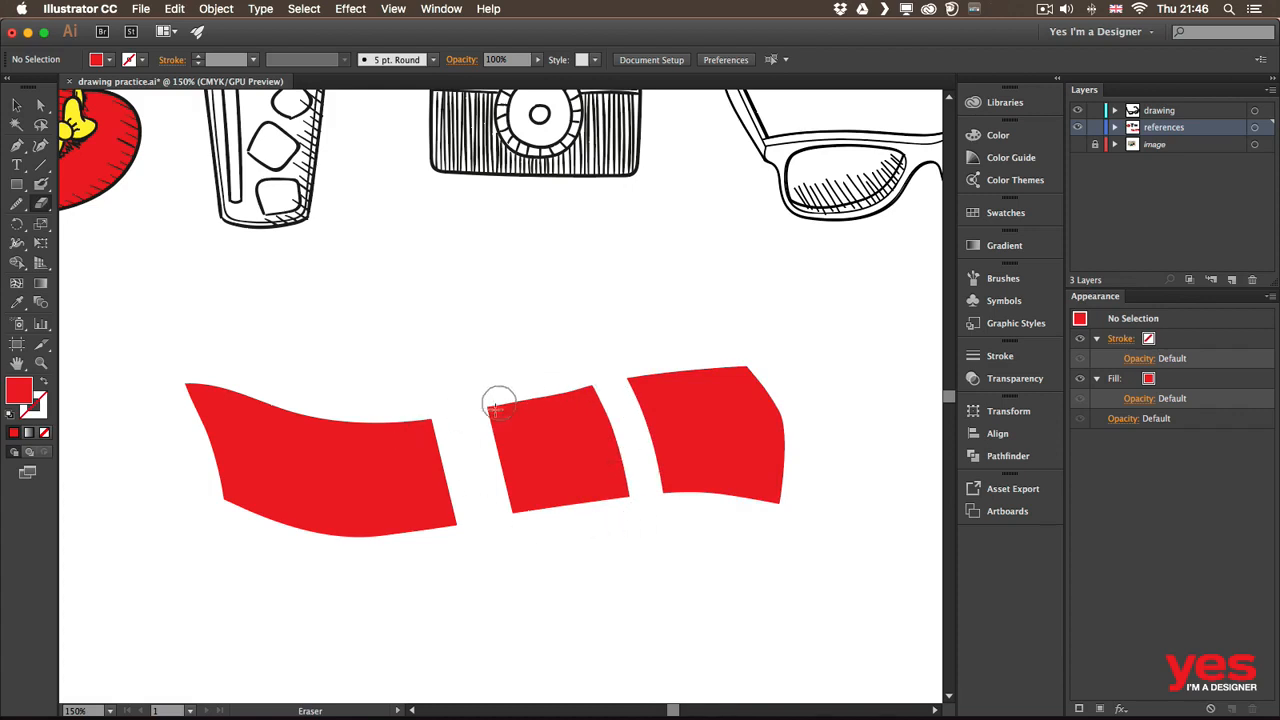
{"action": "key", "text": "v"}
{"action": "left_click_drag", "start_coordinate": [526, 440], "coordinate": [468, 454]}
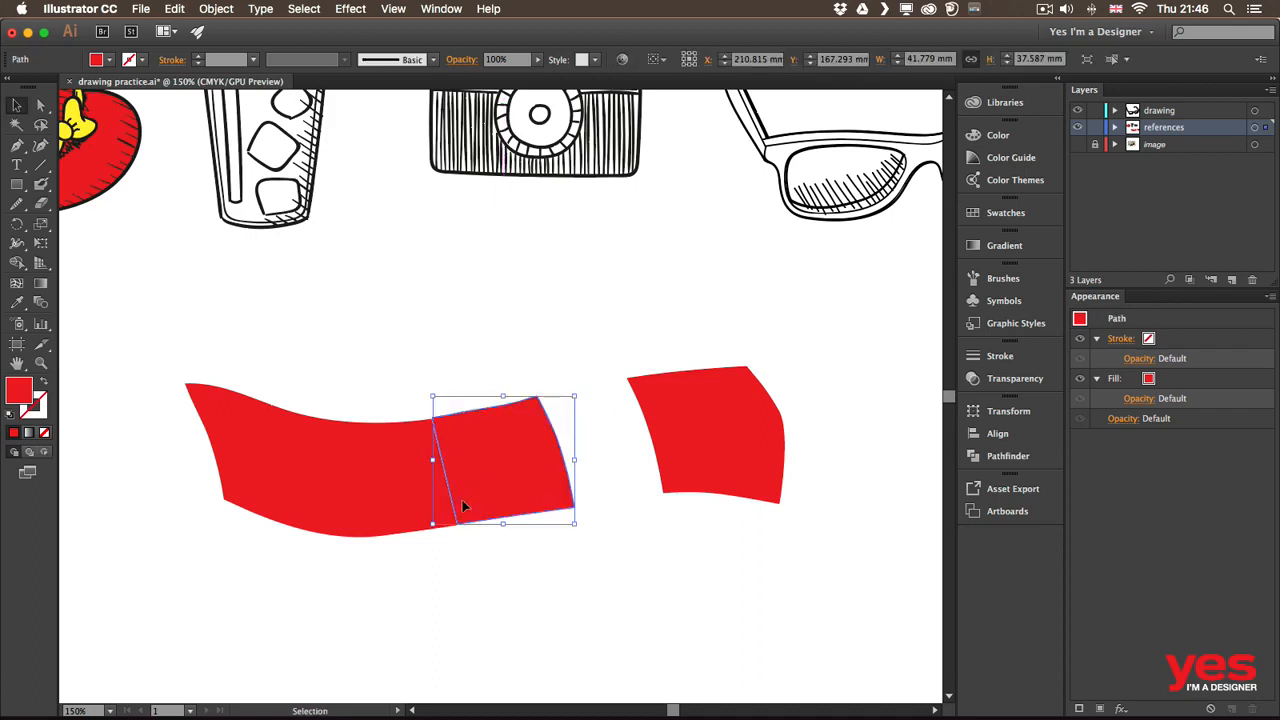
{"action": "left_click", "coordinate": [486, 598]}
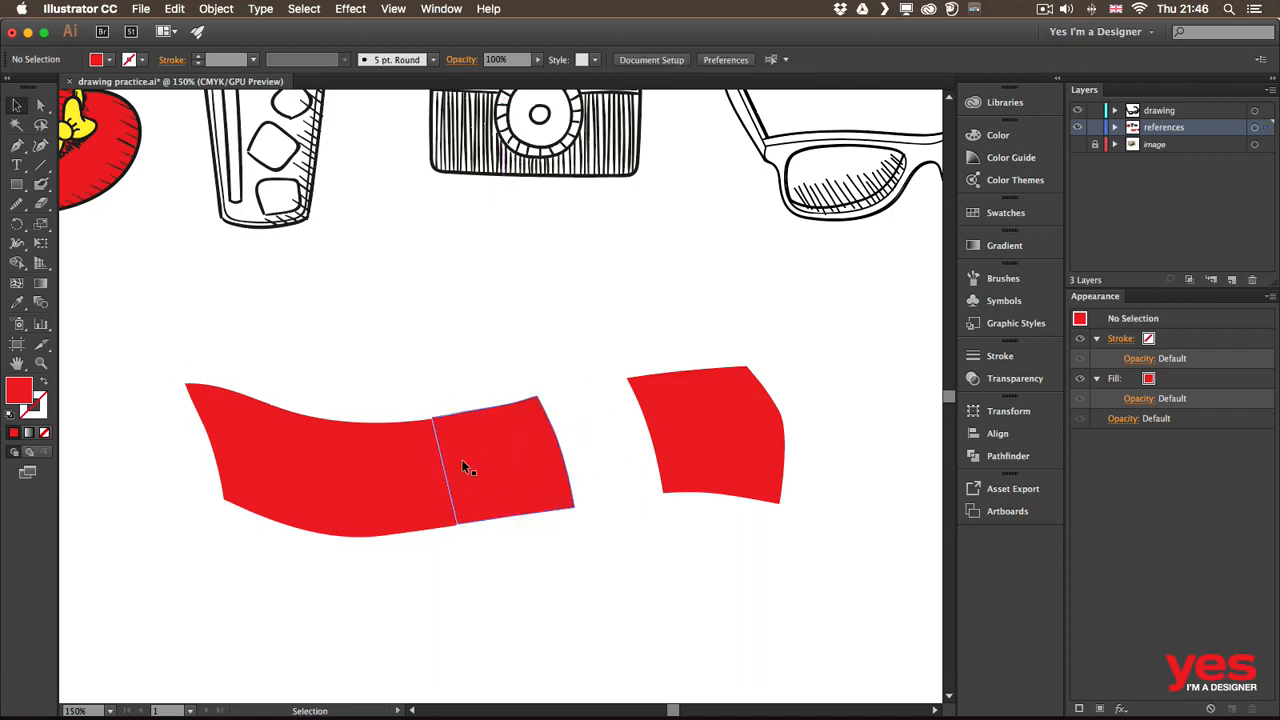
{"action": "left_click_drag", "start_coordinate": [490, 455], "coordinate": [494, 457]}
{"action": "left_click", "coordinate": [453, 580]}
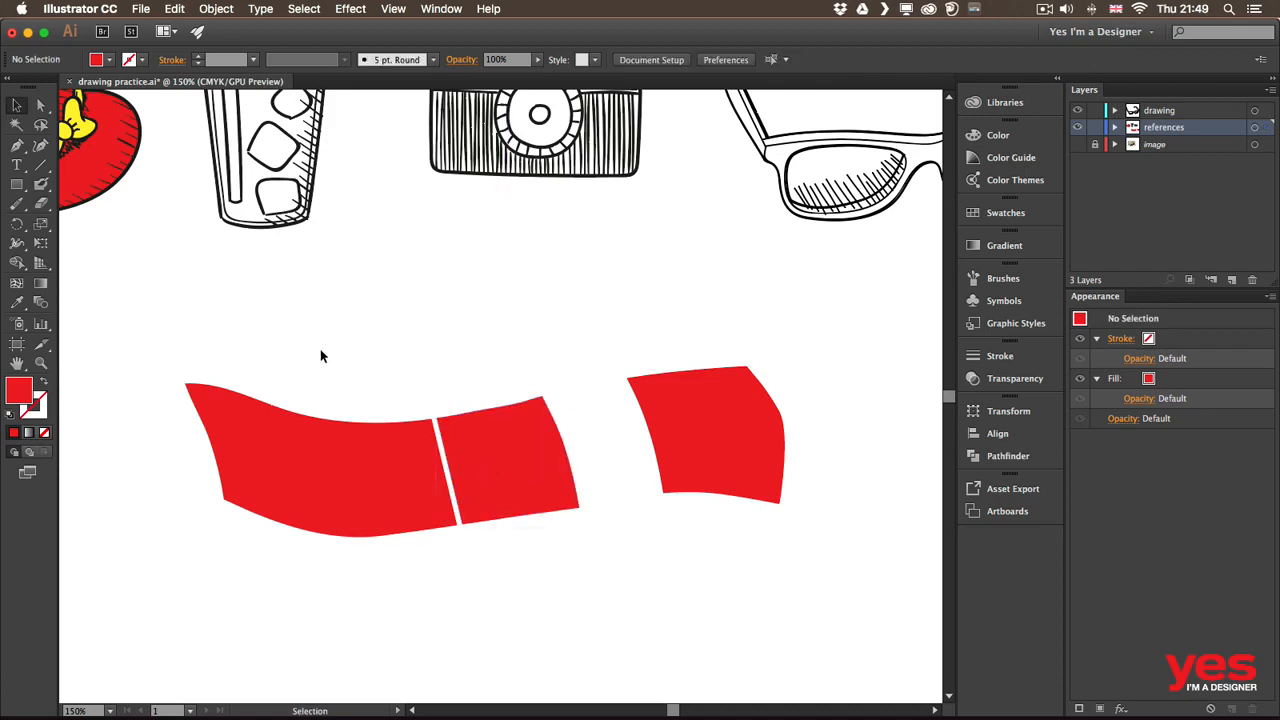
Draw a wavy Pencil line about 112 mm wide above the banner pieces and give it a 3 pt black stroke
{"action": "key", "text": "n"}
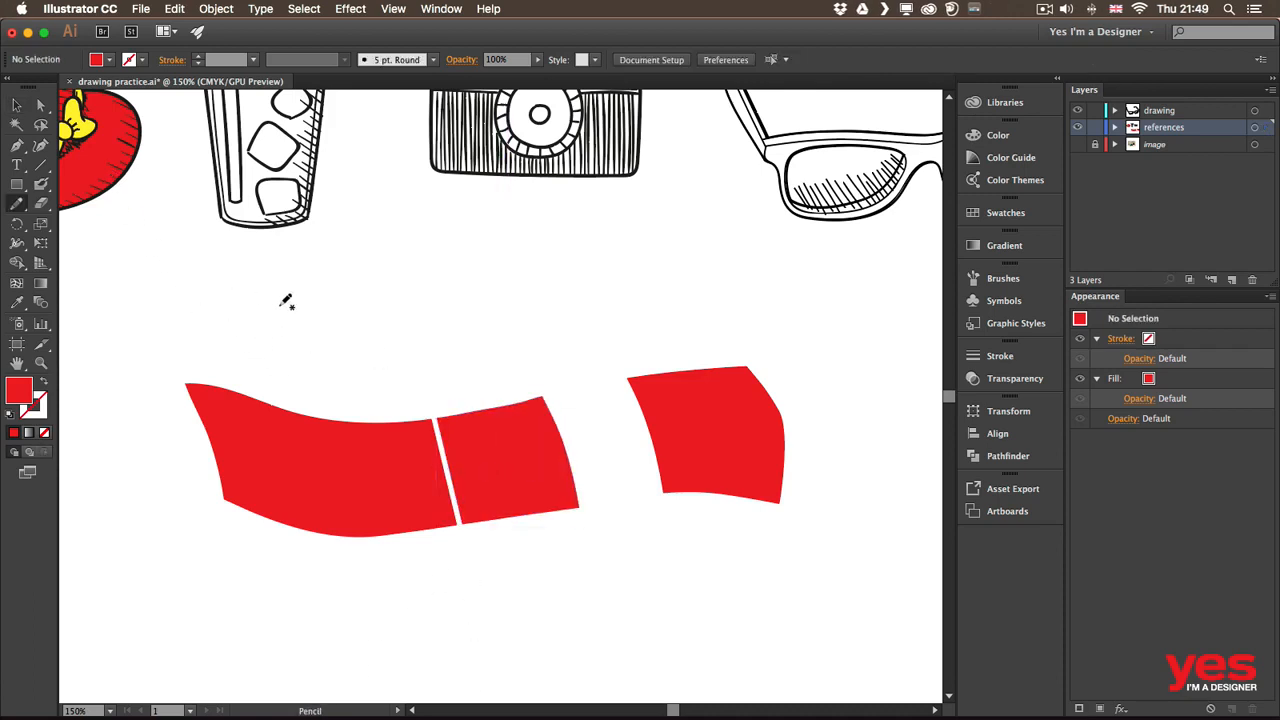
{"action": "left_click_drag", "start_coordinate": [283, 298], "coordinate": [662, 260]}
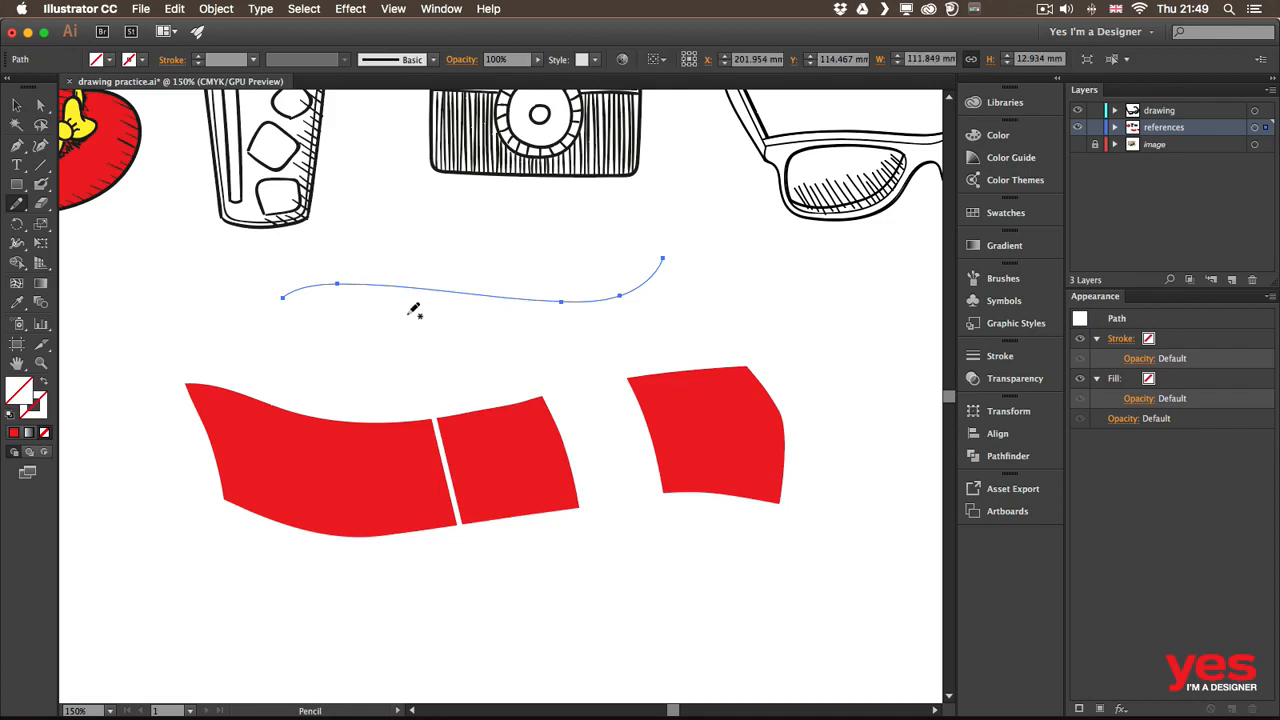
{"action": "key", "text": "slash"}
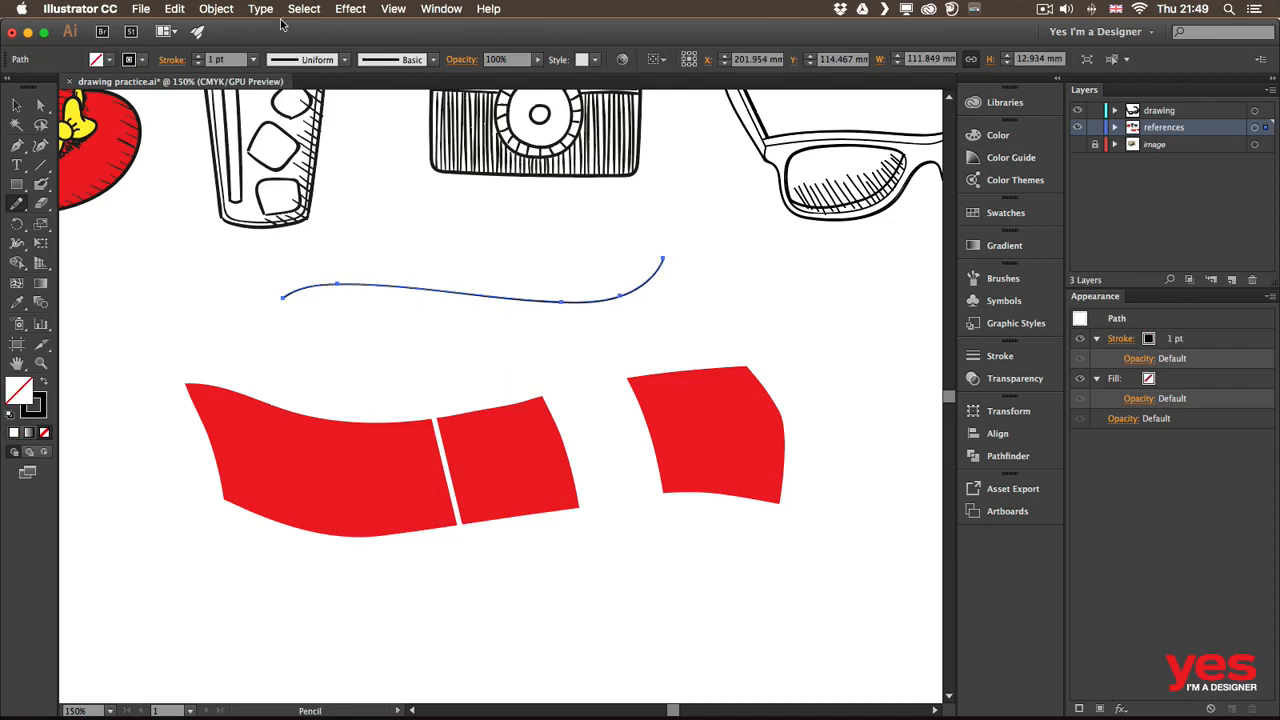
{"action": "left_click", "coordinate": [200, 57]}
{"action": "left_click", "coordinate": [200, 57]}
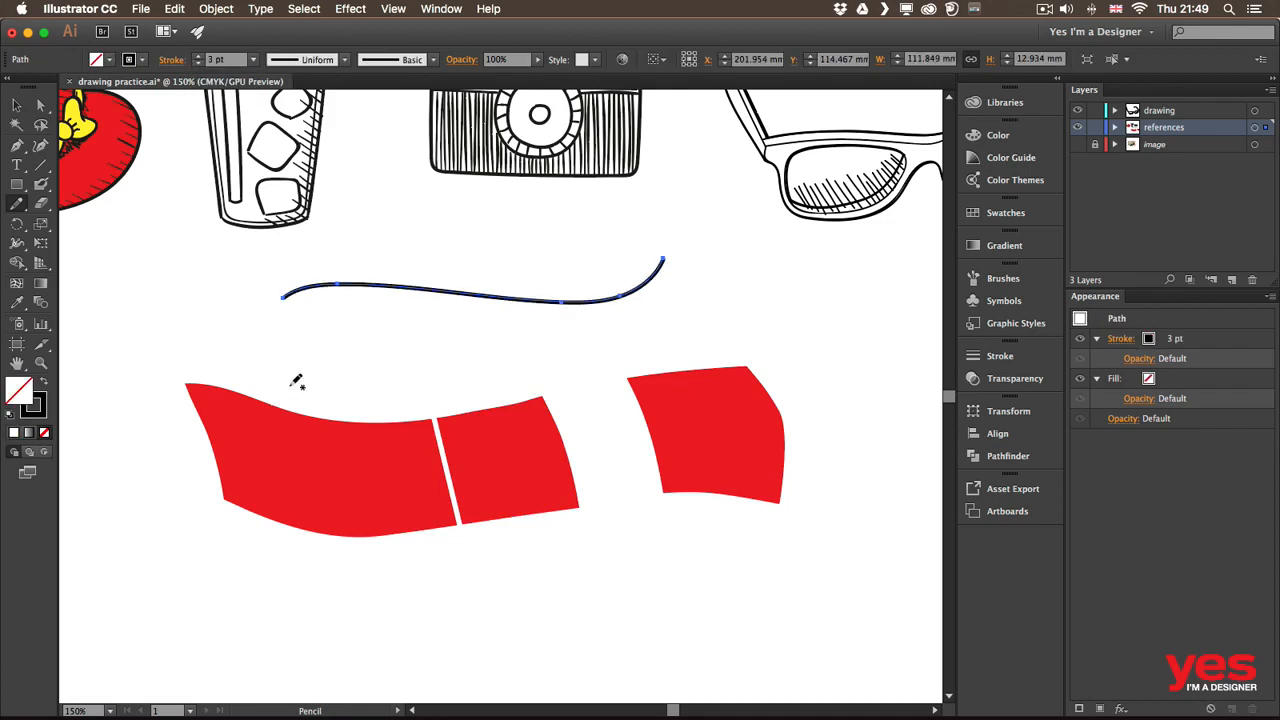
Break the wavy black line into separate dashes by removing several short stretches with the Path Eraser tool
{"action": "left_click", "coordinate": [17, 203]}
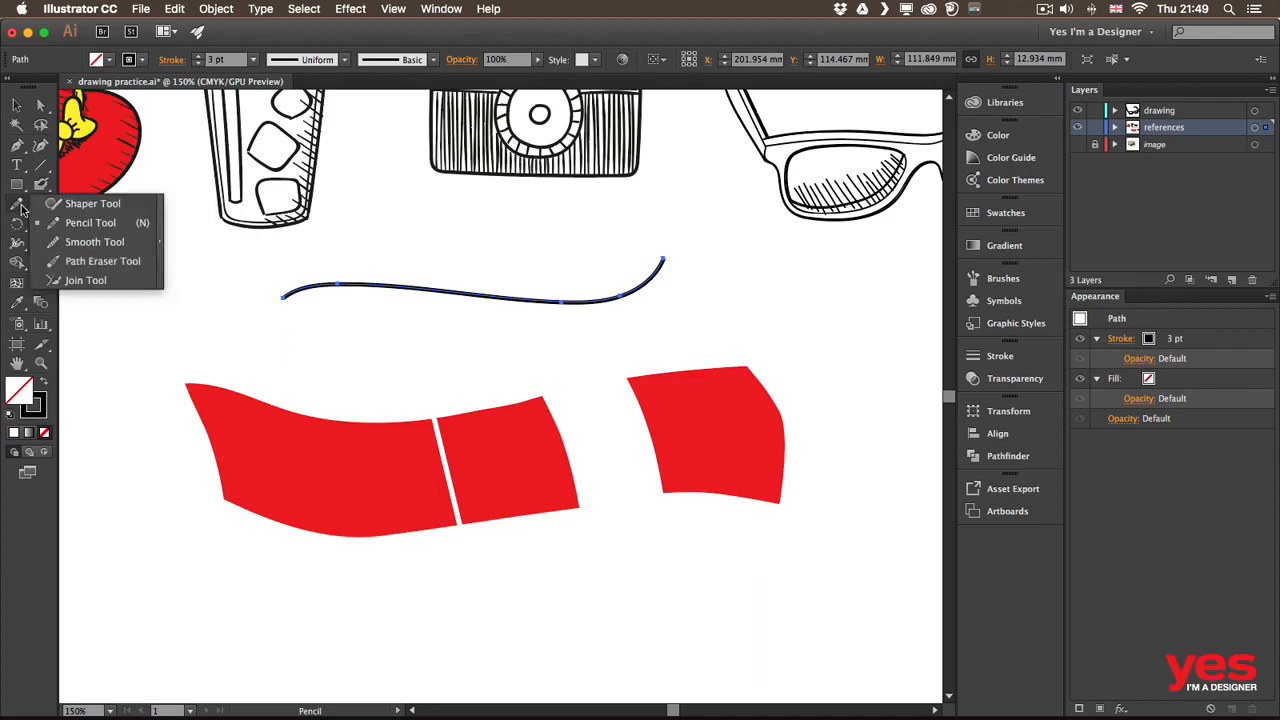
{"action": "left_click", "coordinate": [93, 260]}
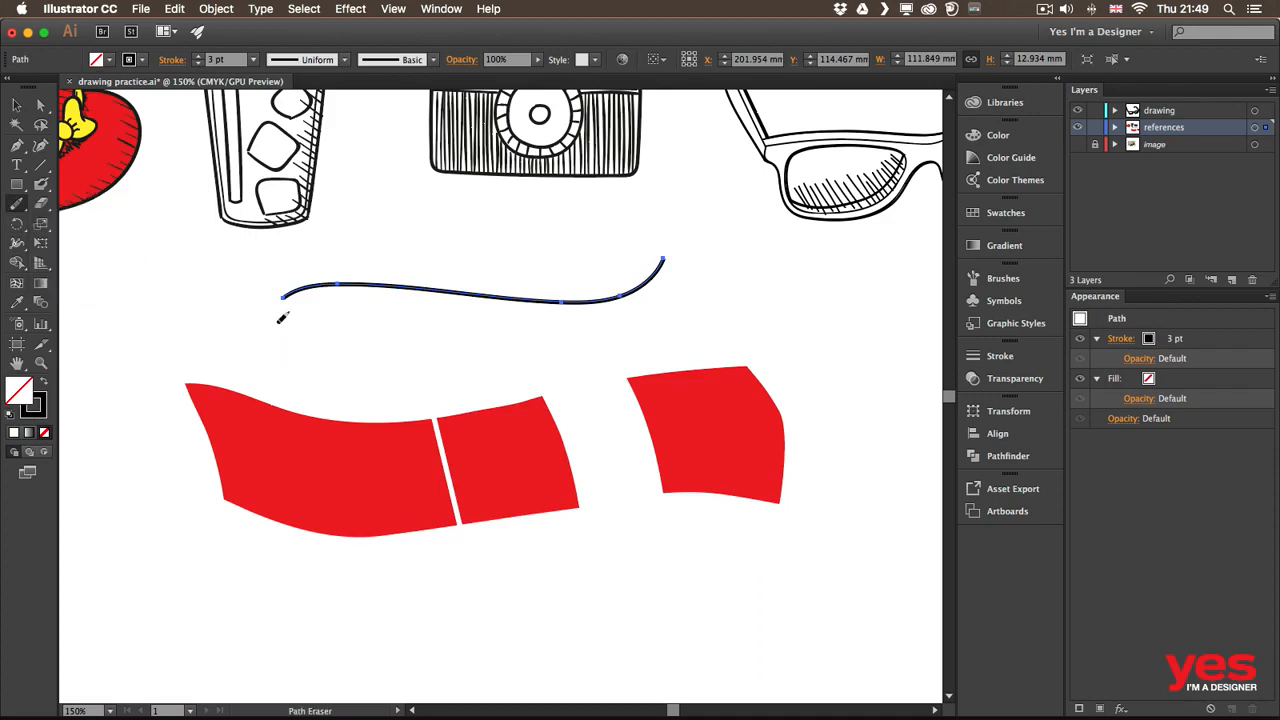
{"action": "mouse_move", "coordinate": [298, 289]}
{"action": "left_mouse_down"}
{"action": "mouse_move", "coordinate": [272, 292]}
{"action": "mouse_move", "coordinate": [602, 298]}
{"action": "mouse_move", "coordinate": [658, 268]}
{"action": "left_mouse_up"}
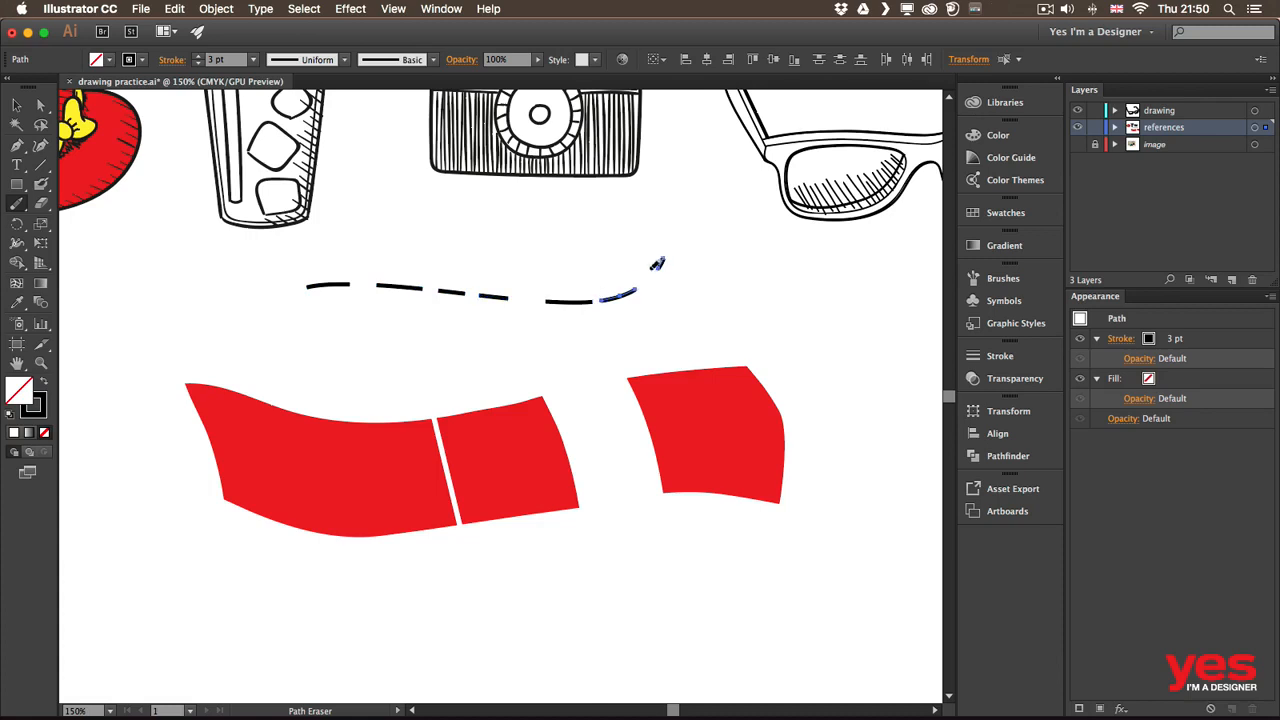
{"action": "key", "text": "v"}
{"action": "left_click", "coordinate": [546, 369]}
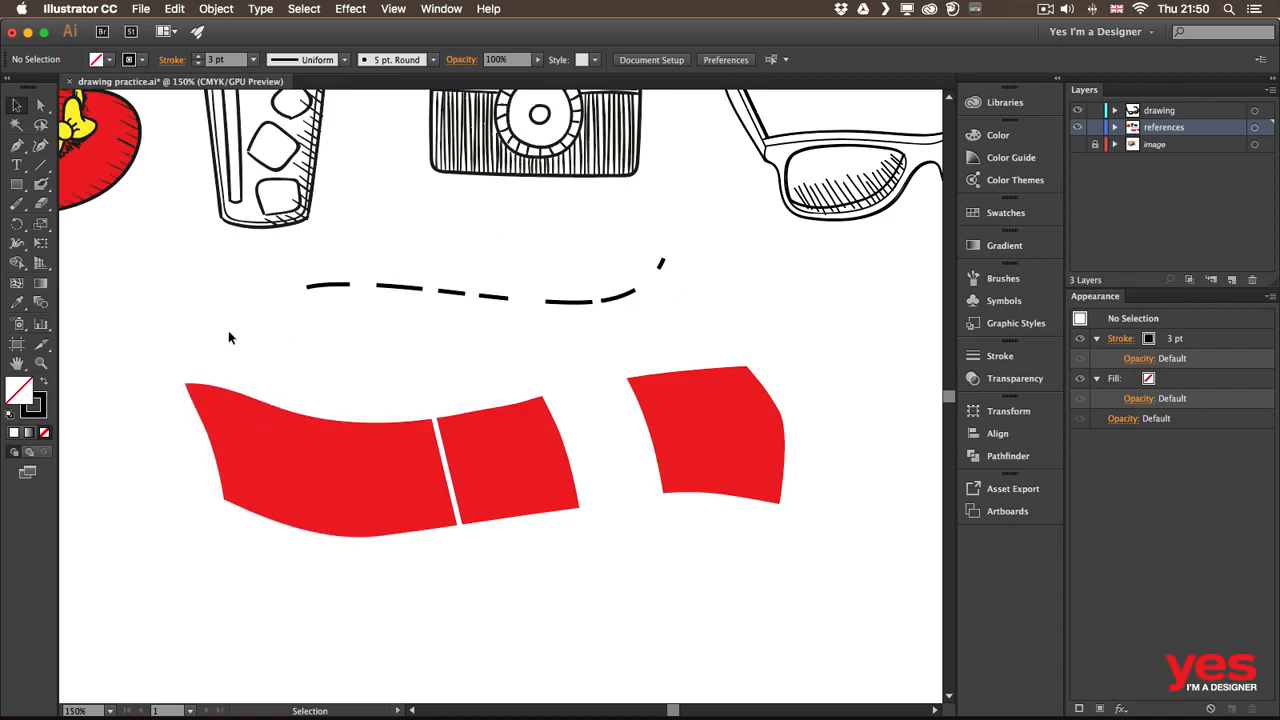
Move the red hat slightly down and cut it from top to bottom through the crown with the Knife tool
{"action": "left_click_drag", "start_coordinate": [203, 277], "coordinate": [463, 381]}
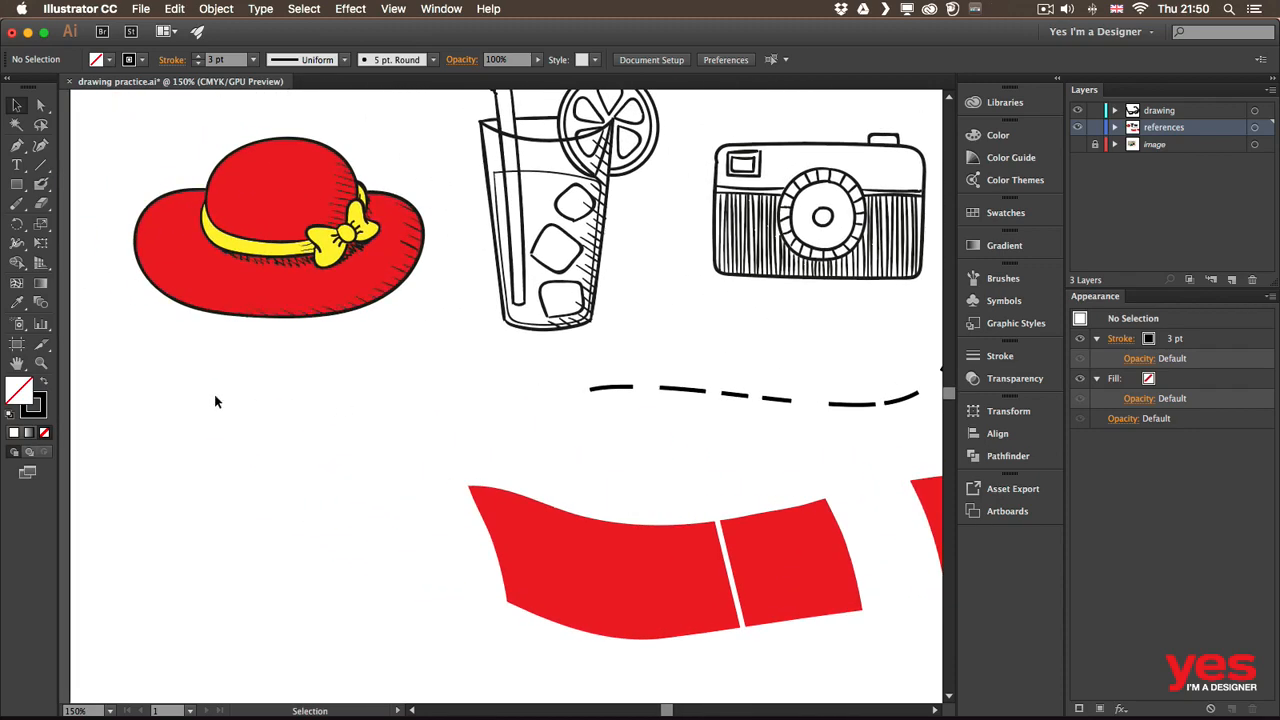
{"action": "left_click", "coordinate": [41, 204]}
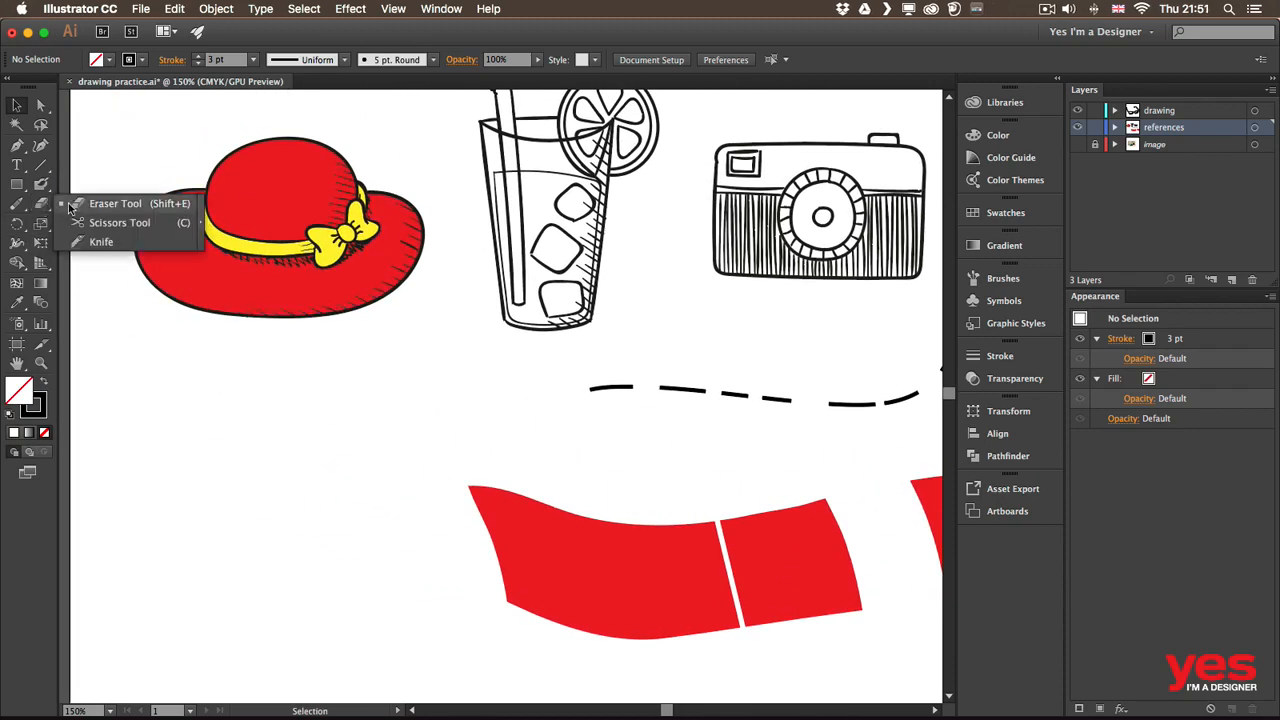
{"action": "left_click", "coordinate": [119, 246]}
{"action": "key", "text": "v"}
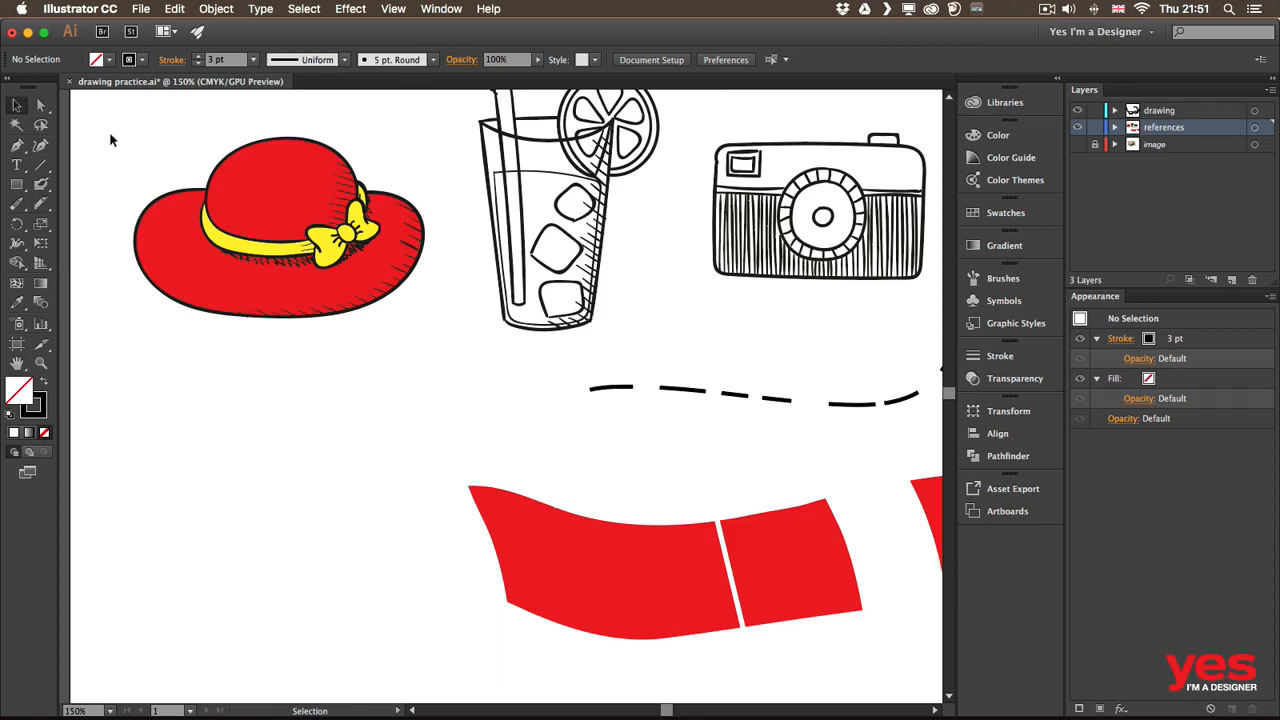
{"action": "left_click_drag", "start_coordinate": [258, 176], "coordinate": [255, 275]}
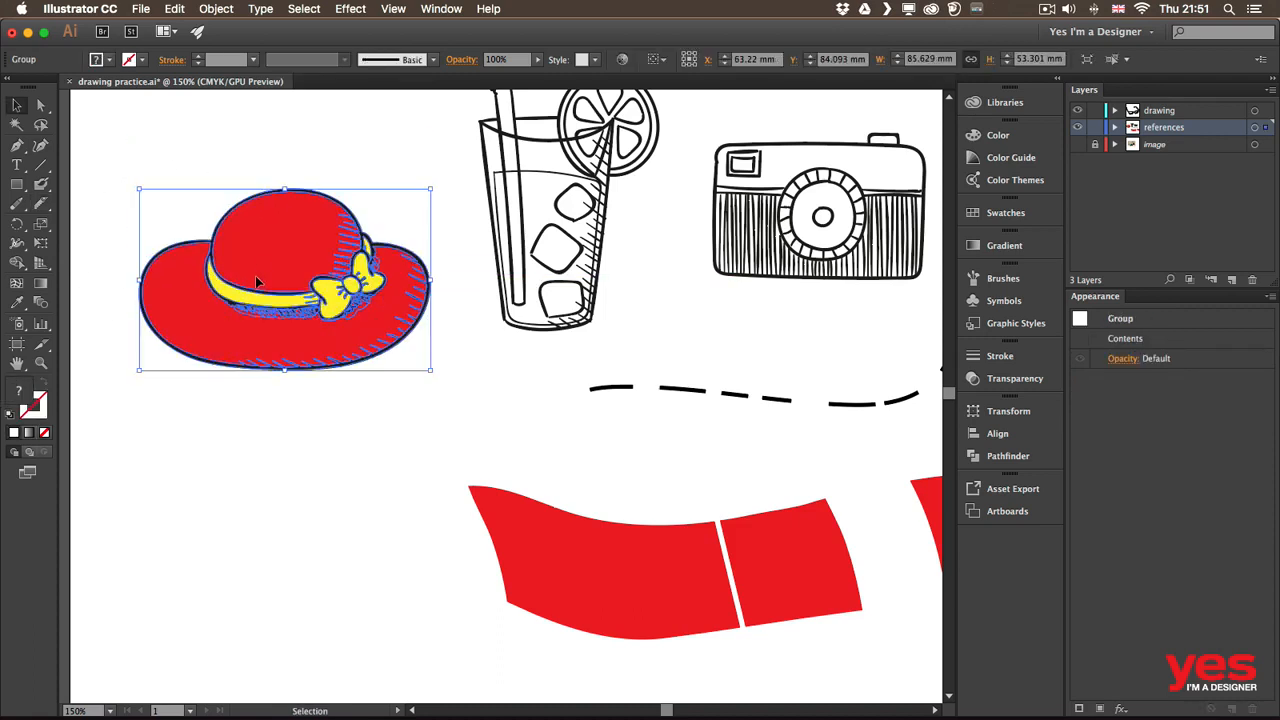
{"action": "left_click", "coordinate": [41, 203]}
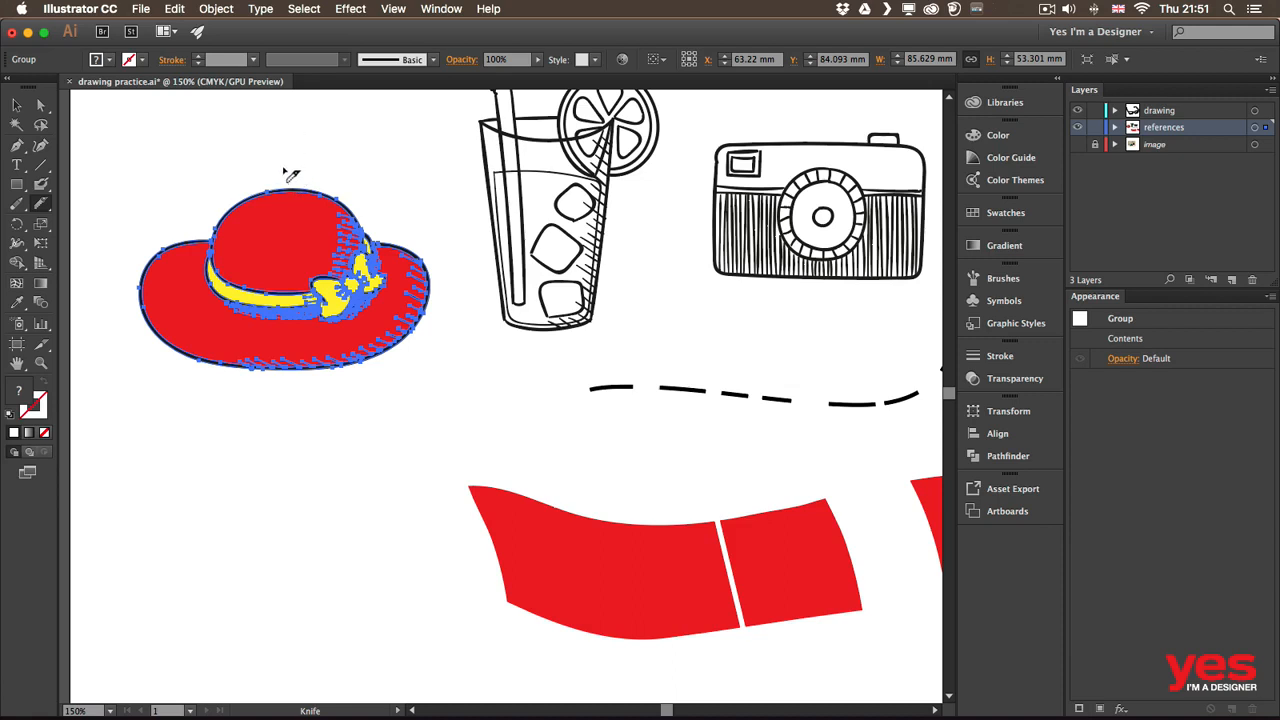
{"action": "left_click_drag", "start_coordinate": [286, 152], "coordinate": [298, 395]}
In Outline view, lasso all anchor points of the hat's left half and group them
{"action": "key", "text": "super+y"}
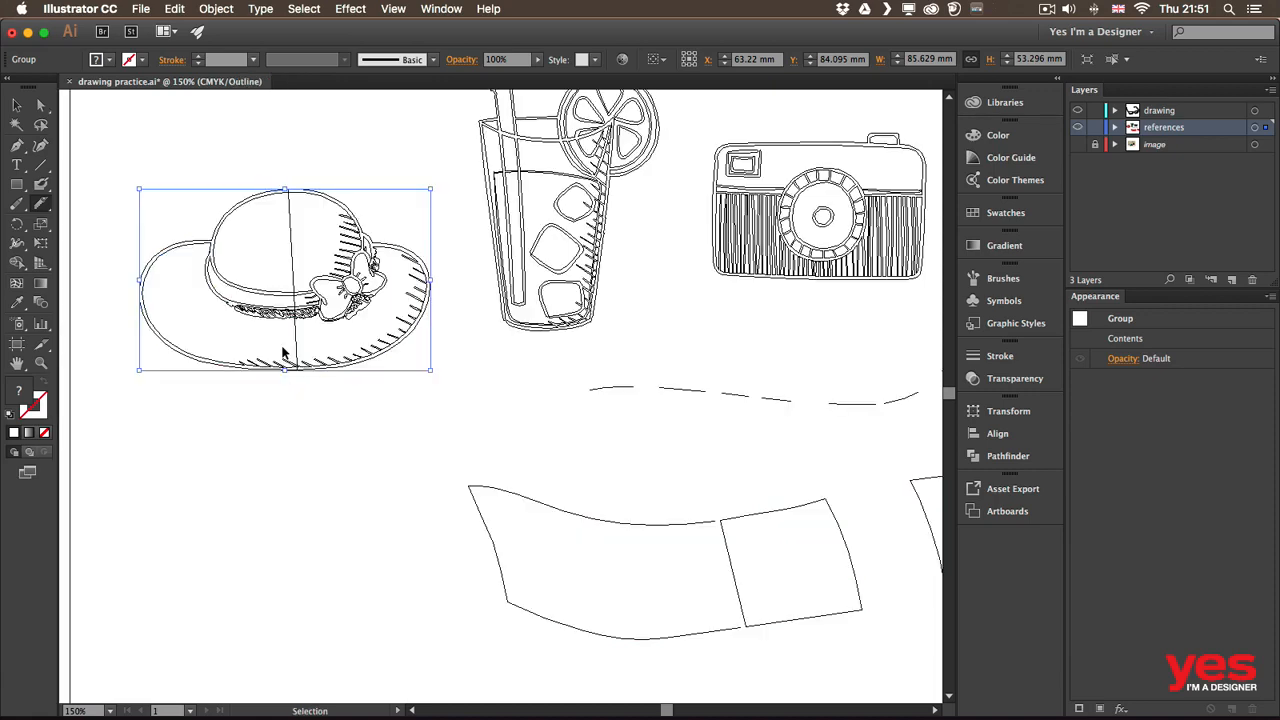
{"action": "key", "text": "v"}
{"action": "left_click", "coordinate": [344, 392]}
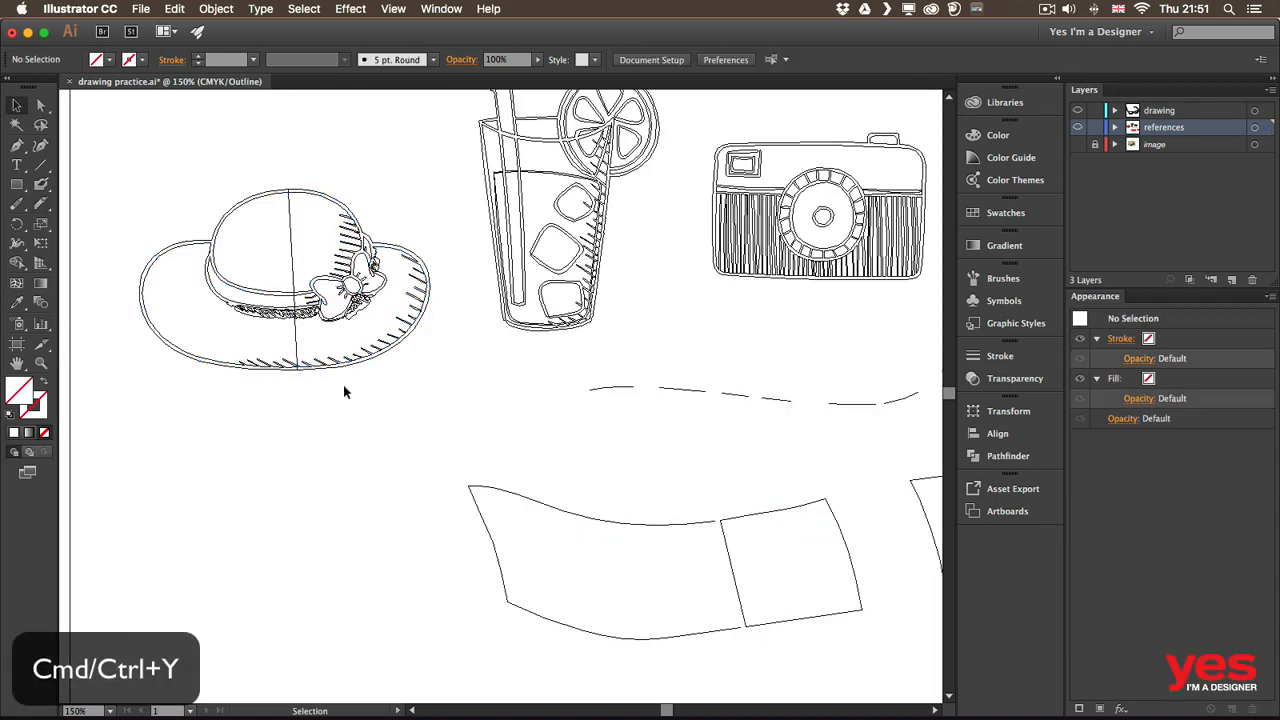
{"action": "key", "text": "q"}
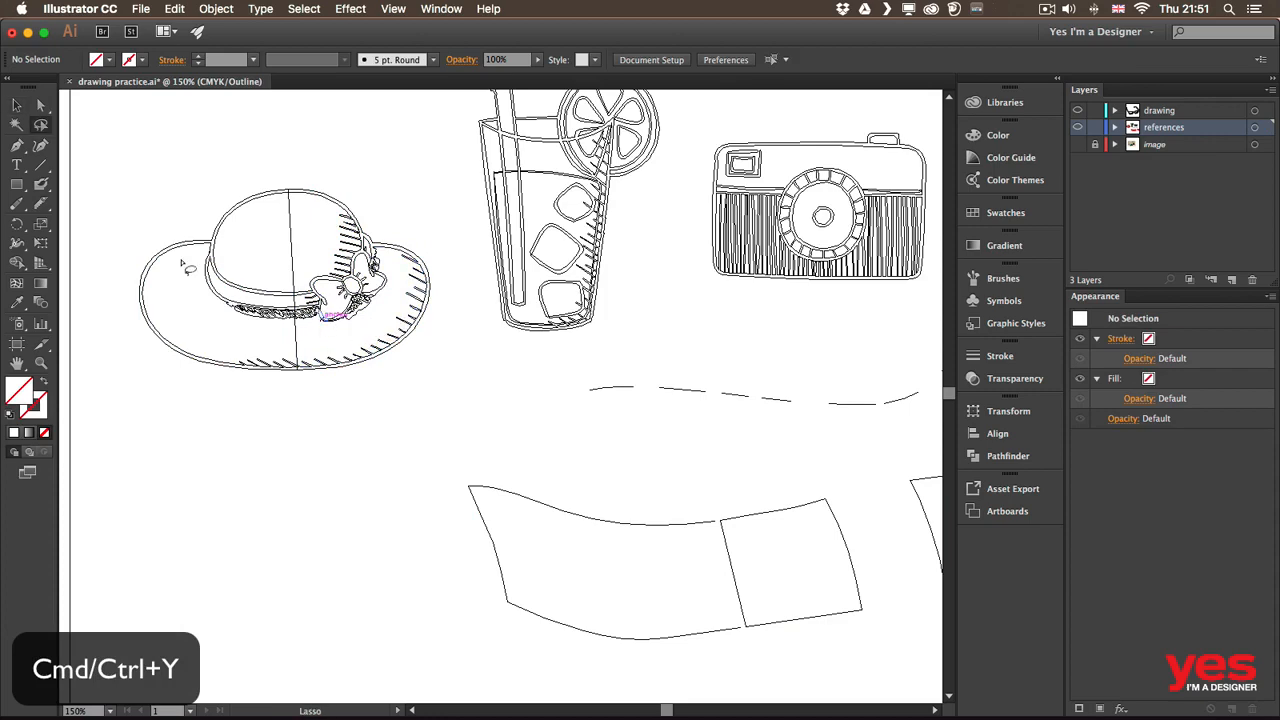
{"action": "key", "text": "super+plus"}
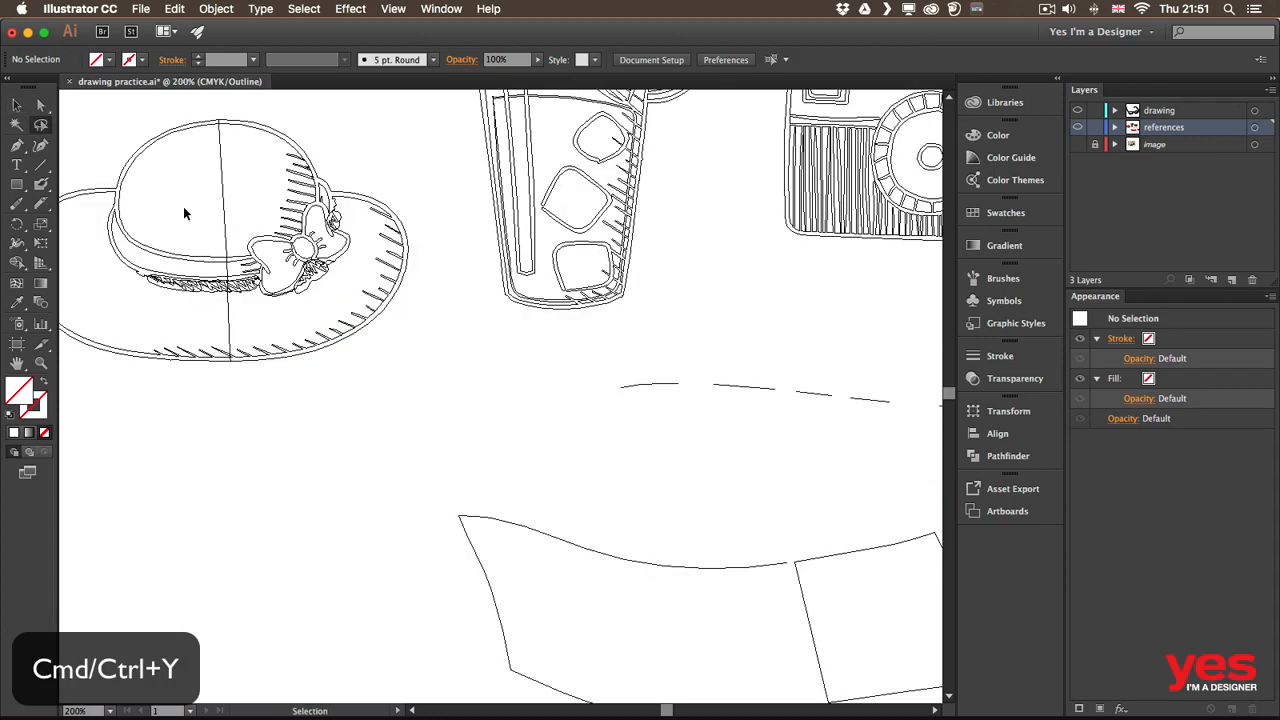
{"action": "key", "text": "space"}
{"action": "left_click_drag", "start_coordinate": [282, 251], "coordinate": [539, 380]}
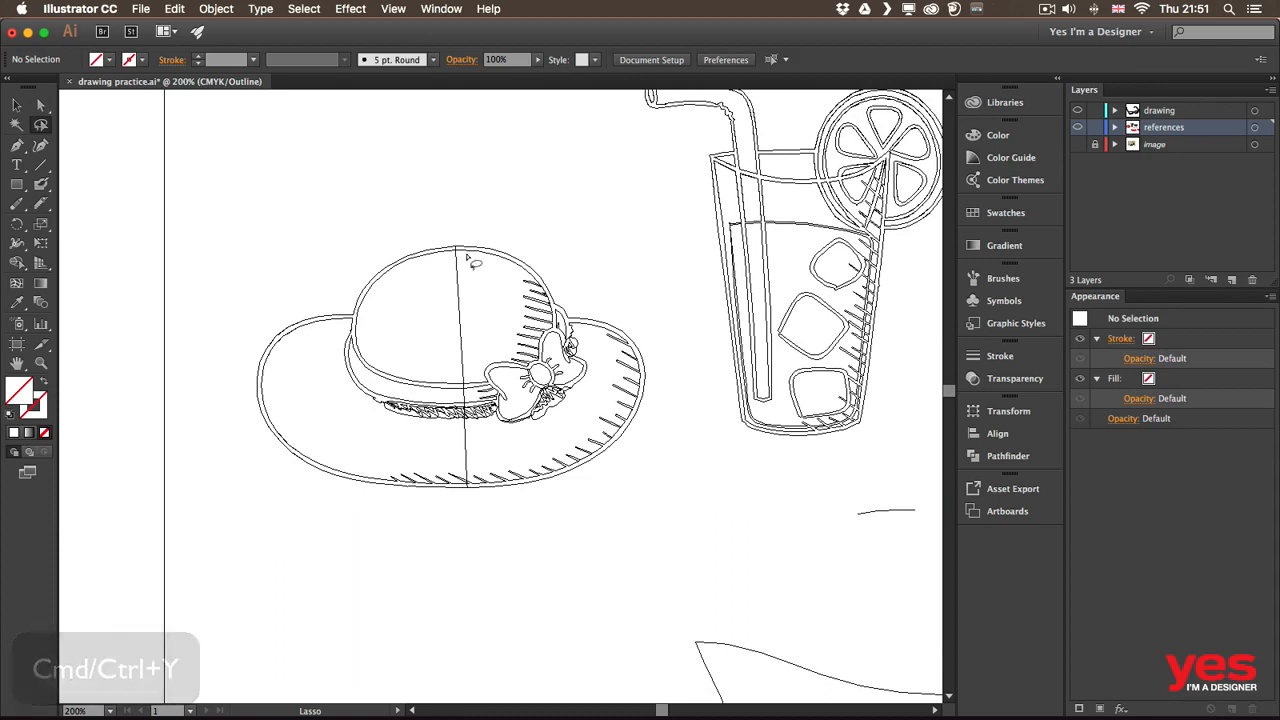
{"action": "mouse_move", "coordinate": [420, 220]}
{"action": "left_mouse_down"}
{"action": "mouse_move", "coordinate": [236, 384]}
{"action": "mouse_move", "coordinate": [293, 525]}
{"action": "mouse_move", "coordinate": [398, 559]}
{"action": "mouse_move", "coordinate": [440, 545]}
{"action": "mouse_move", "coordinate": [460, 492]}
{"action": "mouse_move", "coordinate": [451, 300]}
{"action": "mouse_move", "coordinate": [430, 216]}
{"action": "left_mouse_up"}
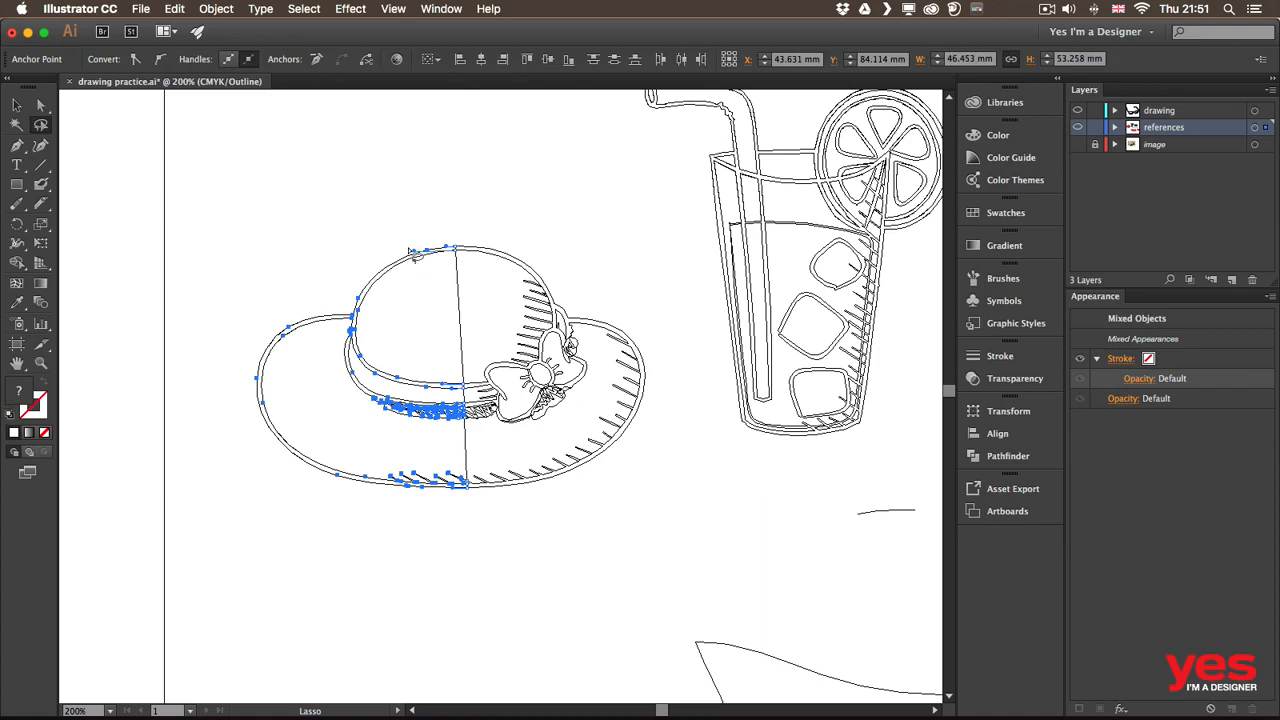
{"action": "key", "text": "super+g"}
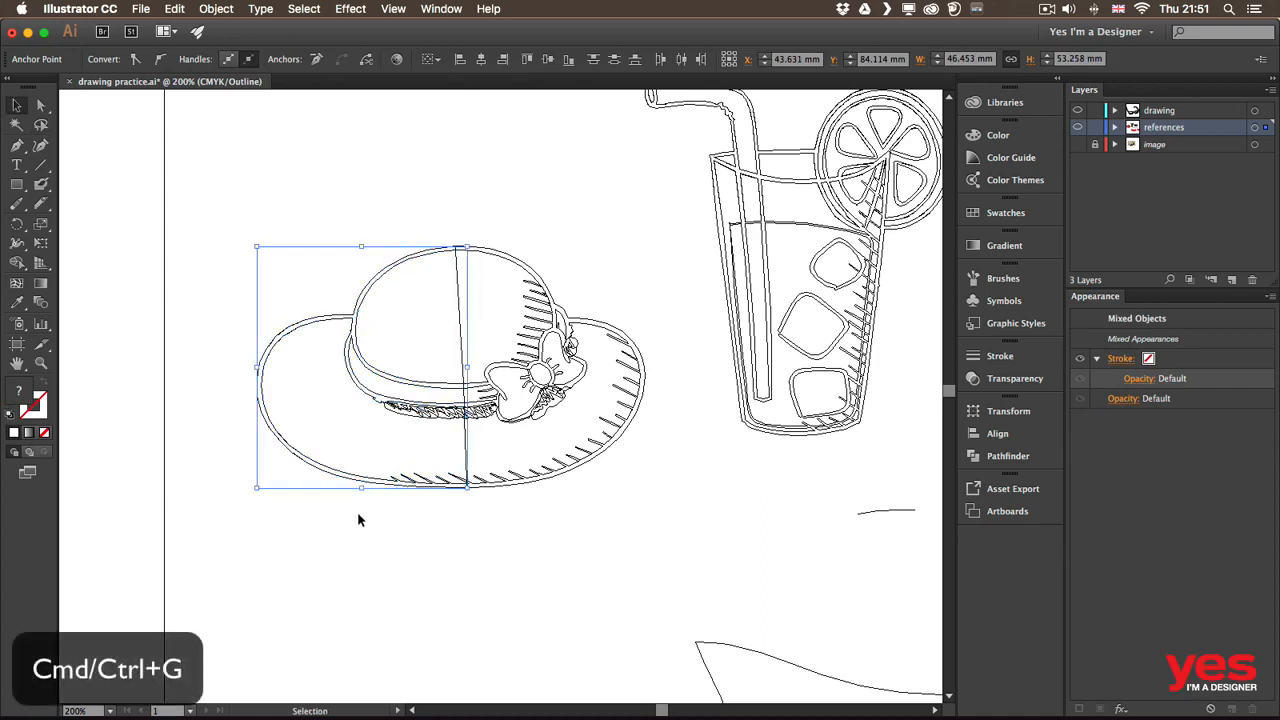
{"action": "key", "text": "a"}
{"action": "key", "text": "v"}
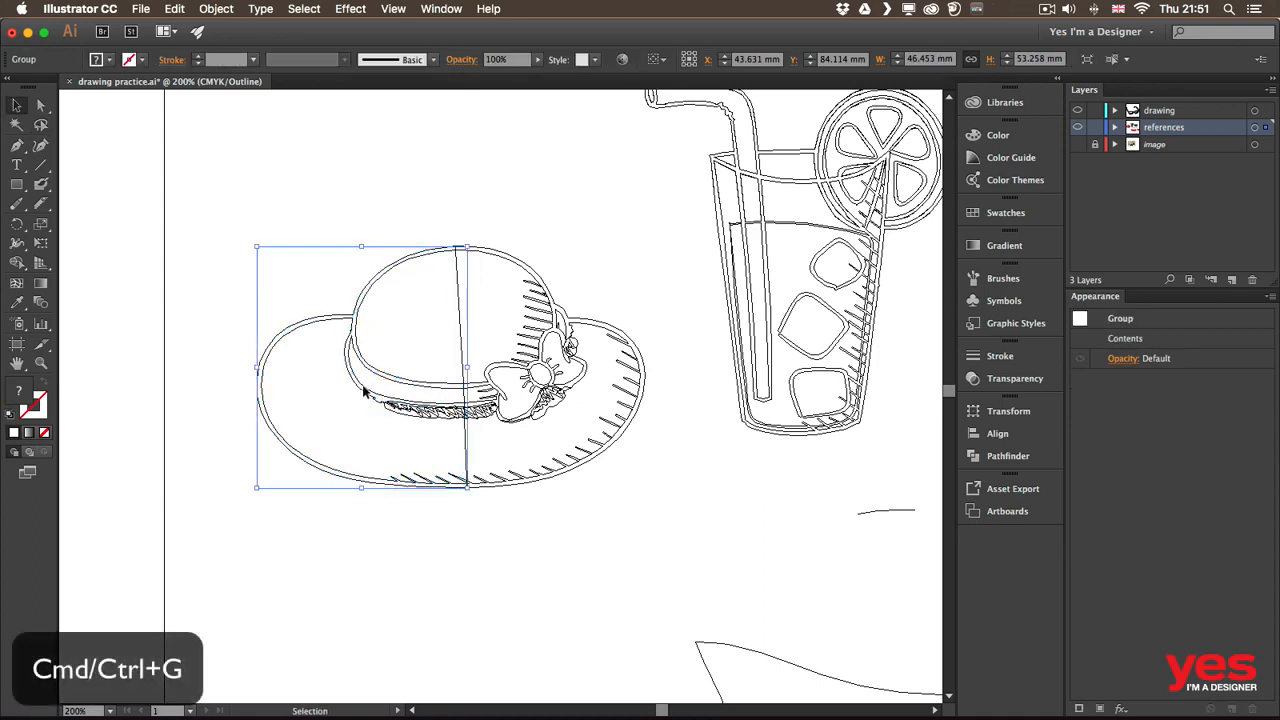
Move the hat's left half away from the right half to leave a gap, and return to Preview mode
{"action": "left_click_drag", "start_coordinate": [361, 302], "coordinate": [329, 302]}
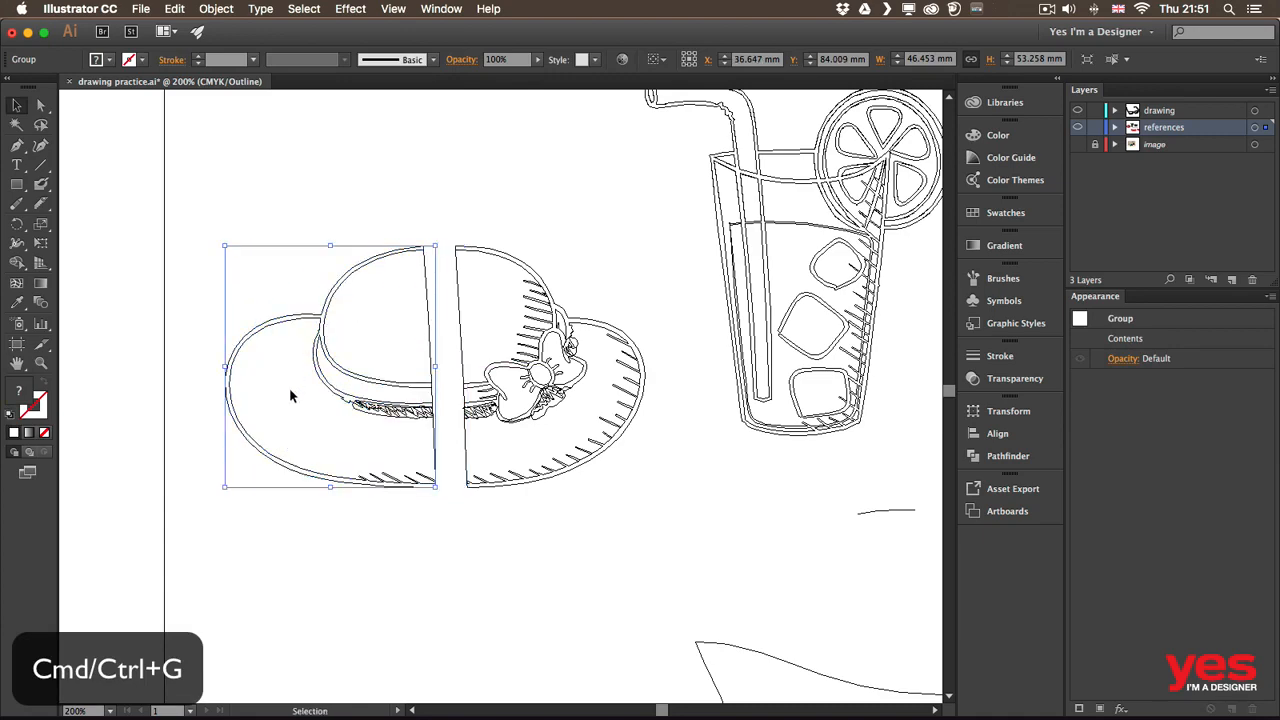
{"action": "key", "text": "ctrl+y"}
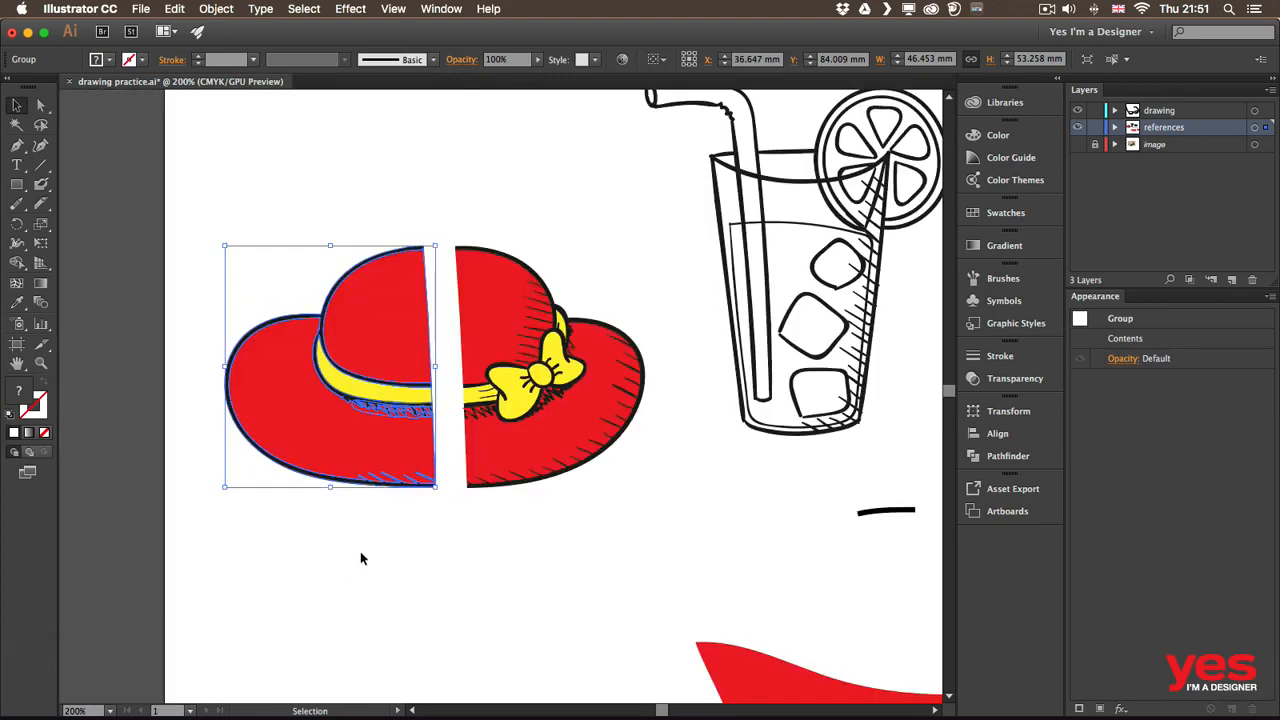
{"action": "left_click", "coordinate": [354, 663]}
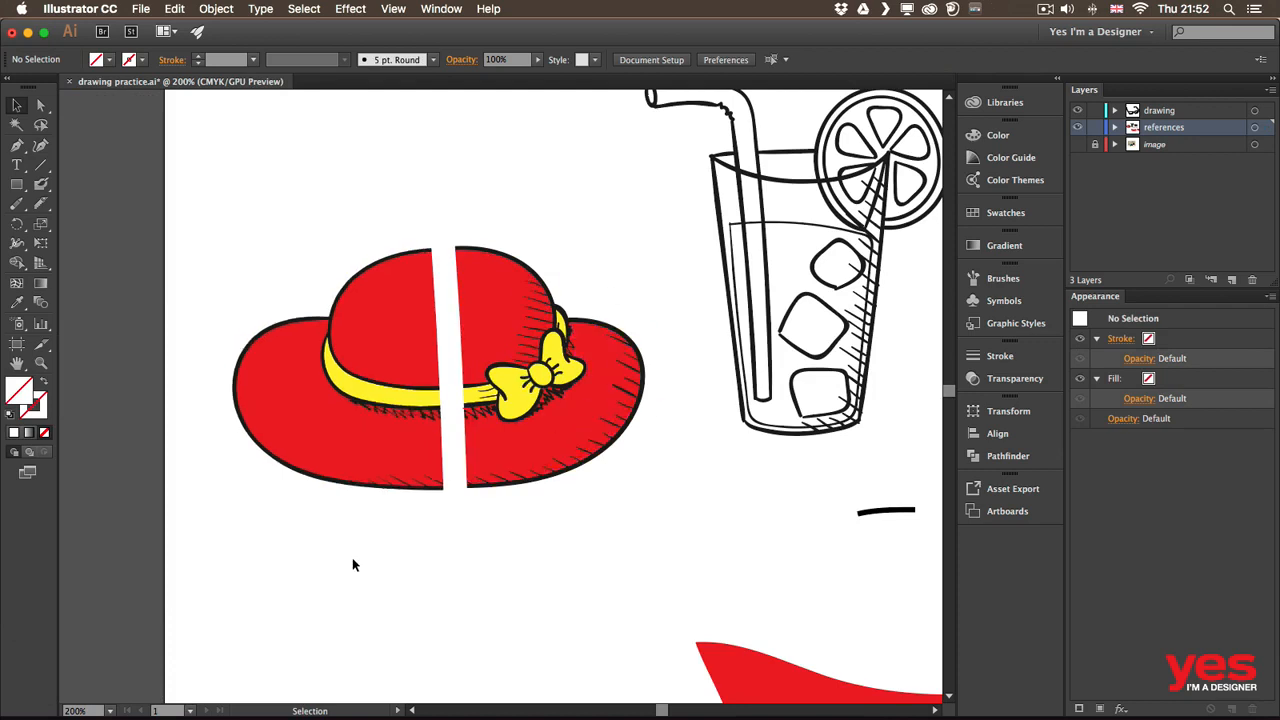
Create a new custom tools panel named "Drawing Tools" and place it above the red hat
{"action": "key", "text": "super+0"}
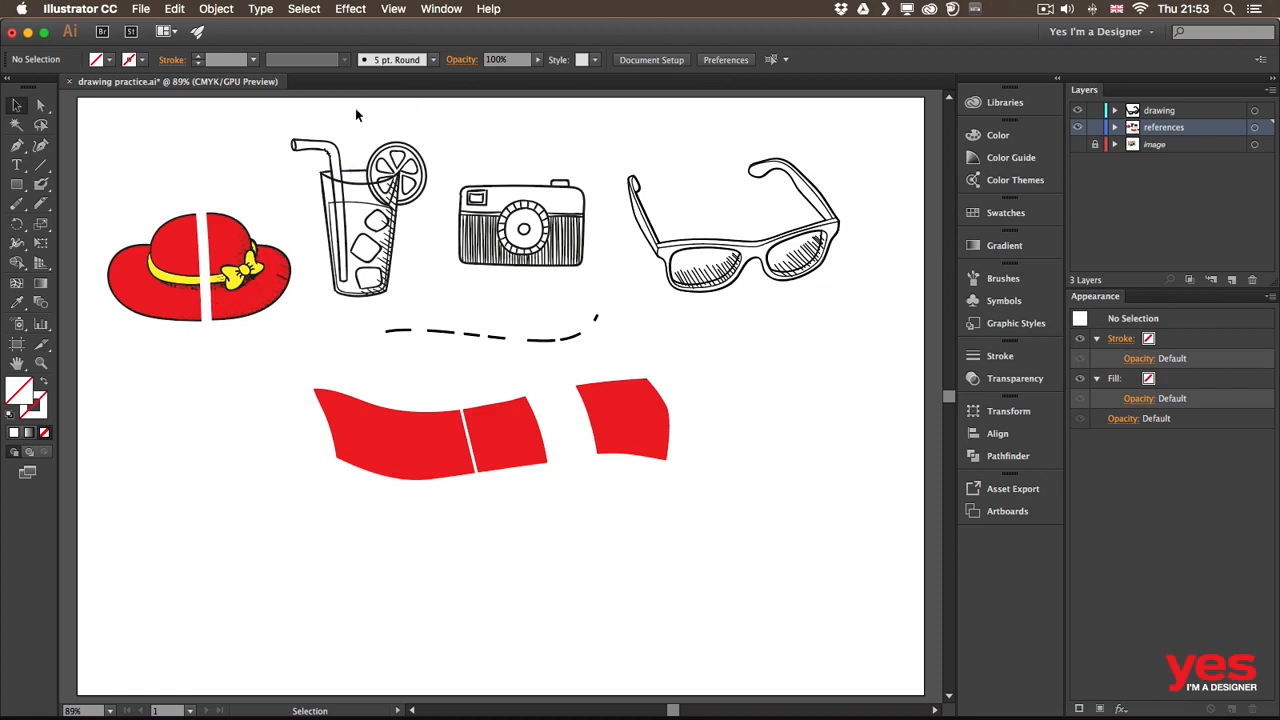
{"action": "left_click", "coordinate": [441, 8]}
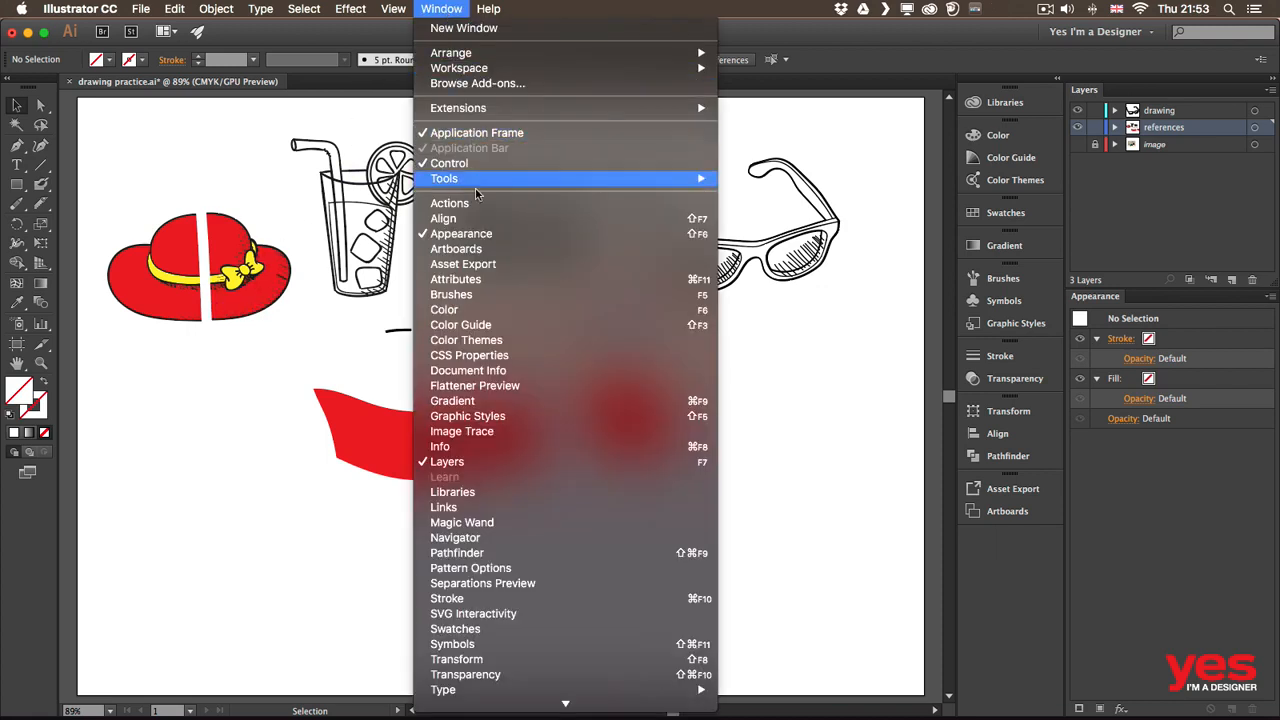
{"action": "mouse_move", "coordinate": [481, 186]}
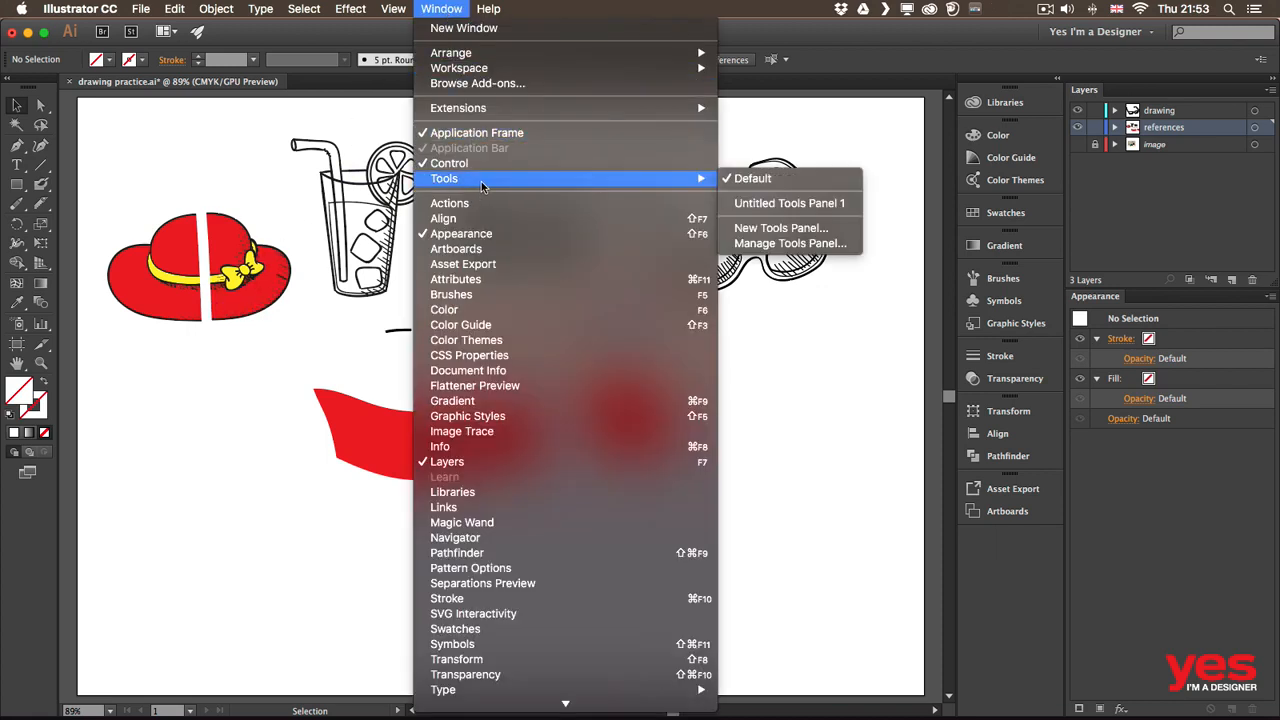
{"action": "left_click", "coordinate": [817, 232]}
{"action": "type", "text": "Drawing Tools"}
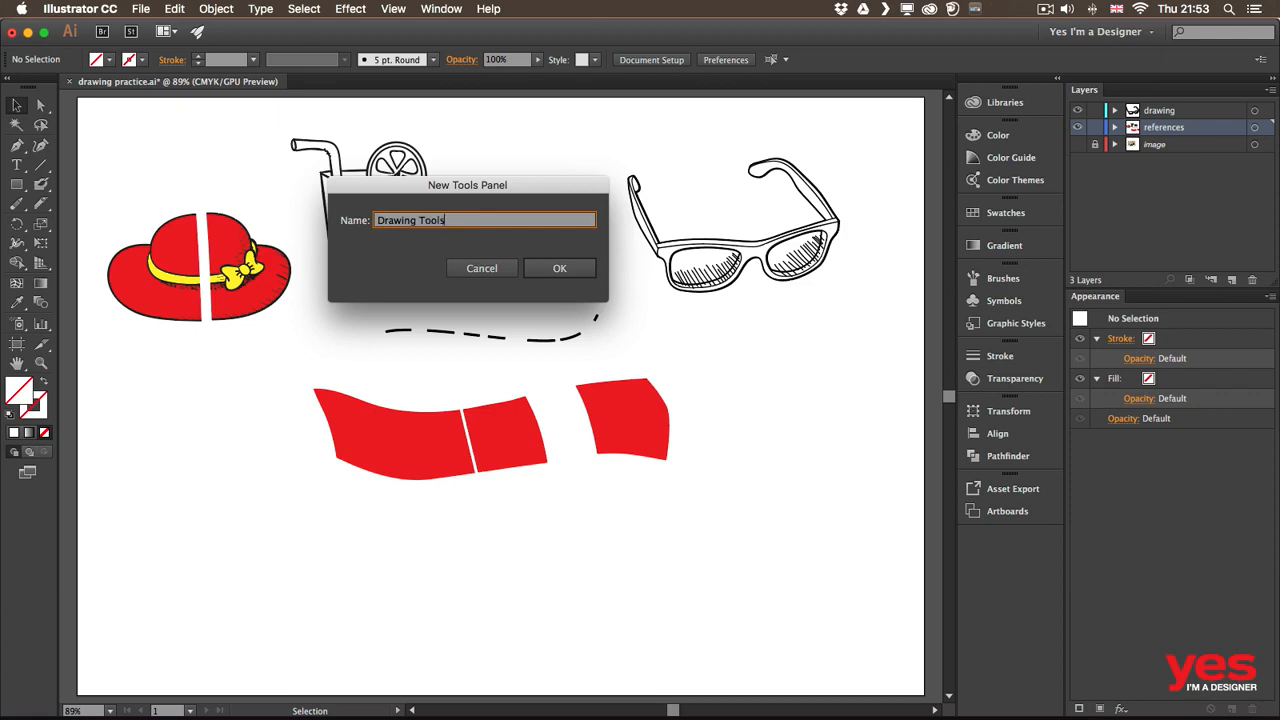
{"action": "key", "text": "Return"}
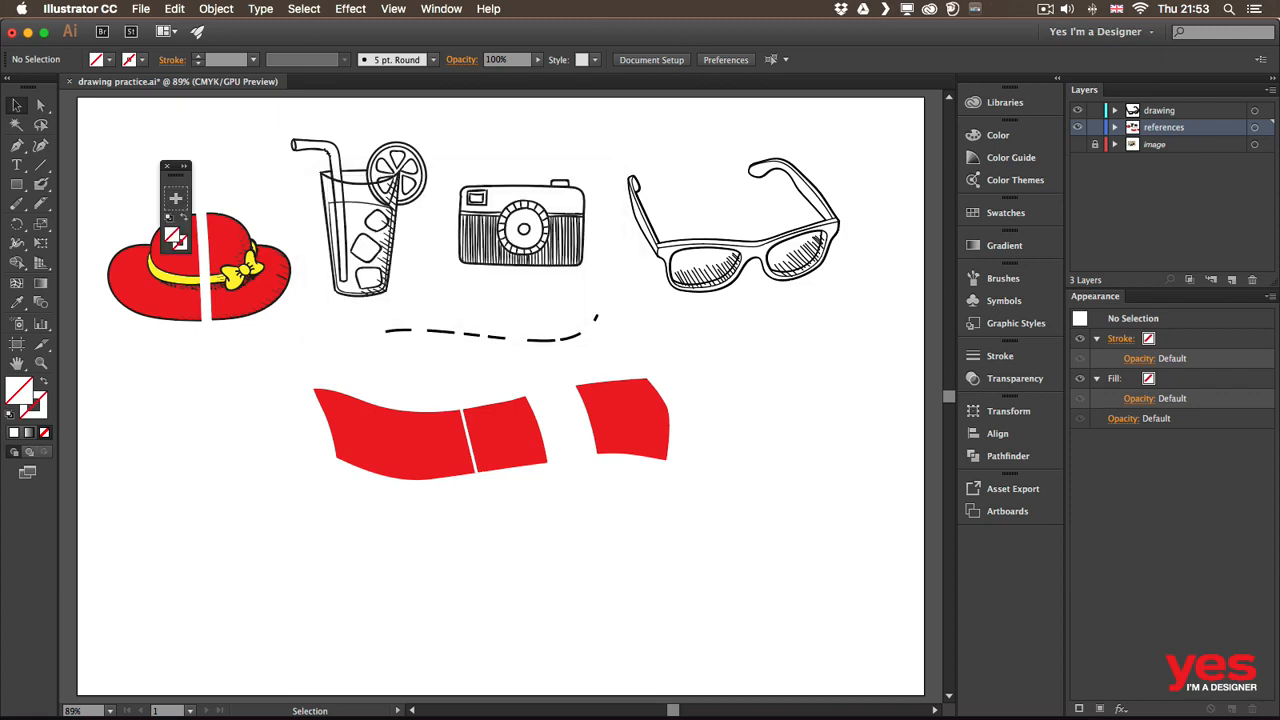
{"action": "mouse_move", "coordinate": [172, 163]}
{"action": "left_mouse_down"}
{"action": "mouse_move", "coordinate": [120, 115]}
{"action": "mouse_move", "coordinate": [127, 125]}
{"action": "left_mouse_up"}
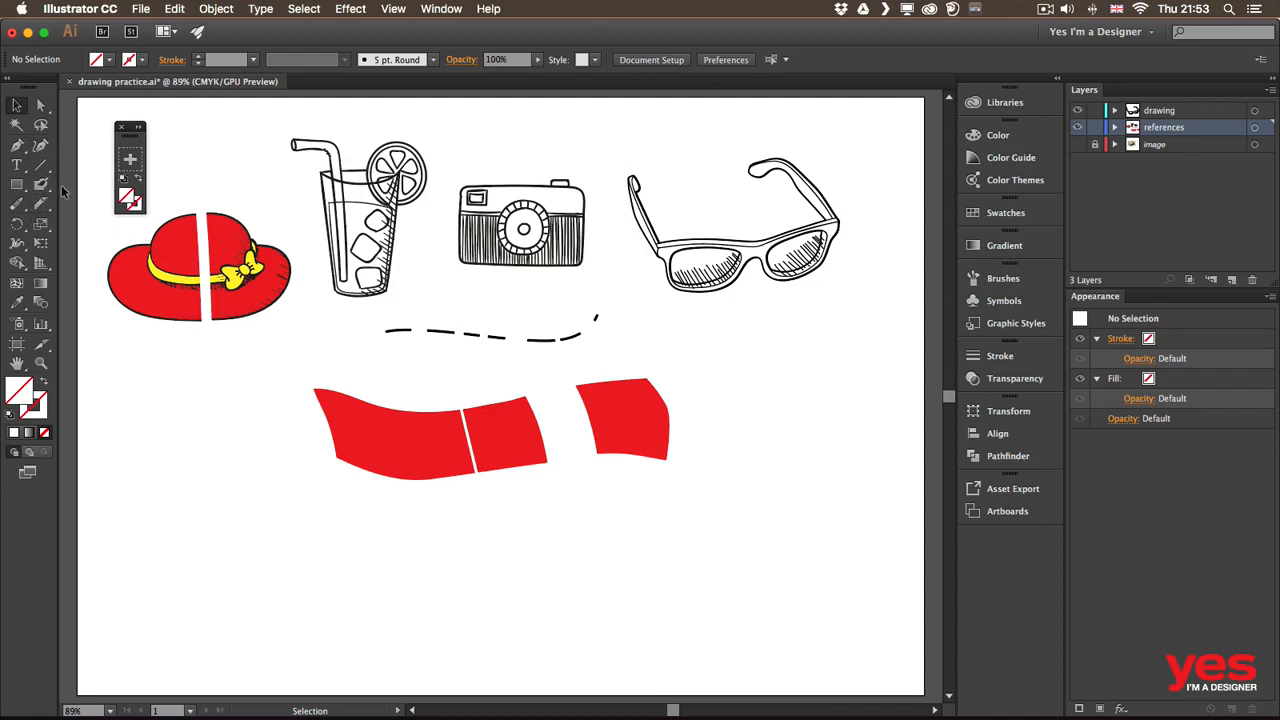
Add the Pencil, Paintbrush and Blob Brush tools to the empty Drawing Tools panel
{"action": "left_click", "coordinate": [41, 204]}
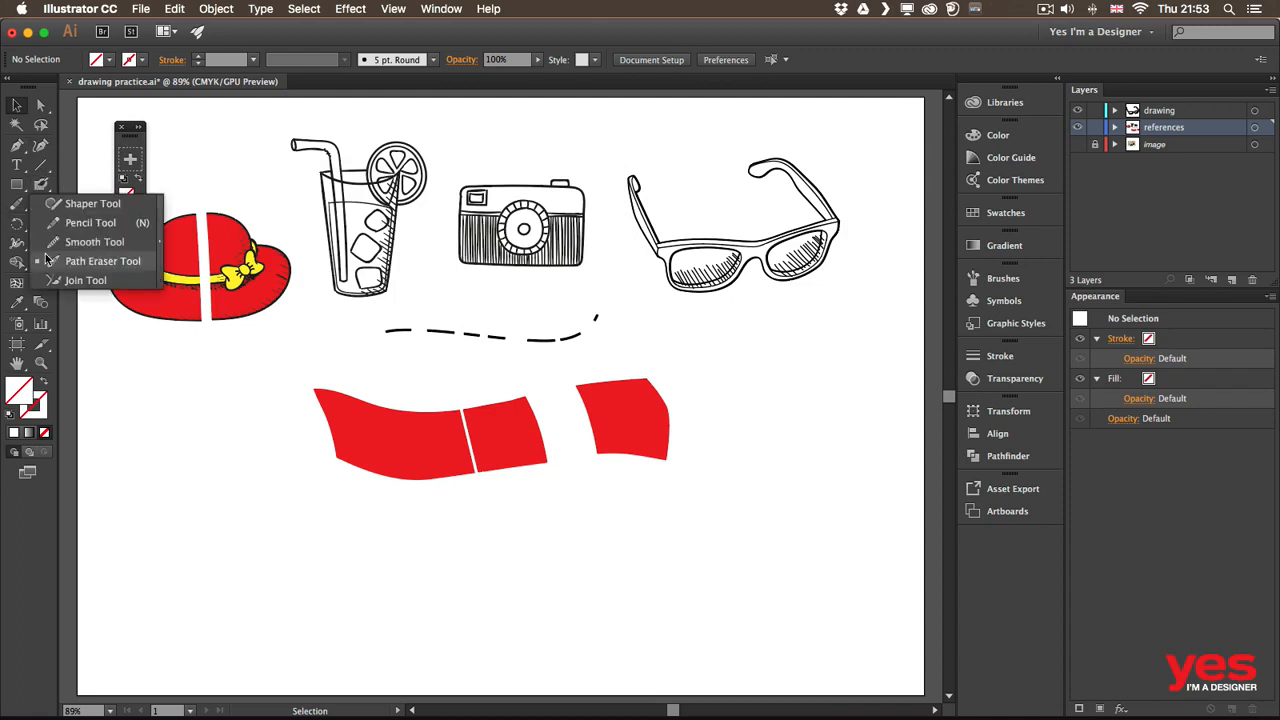
{"action": "left_click", "coordinate": [75, 224]}
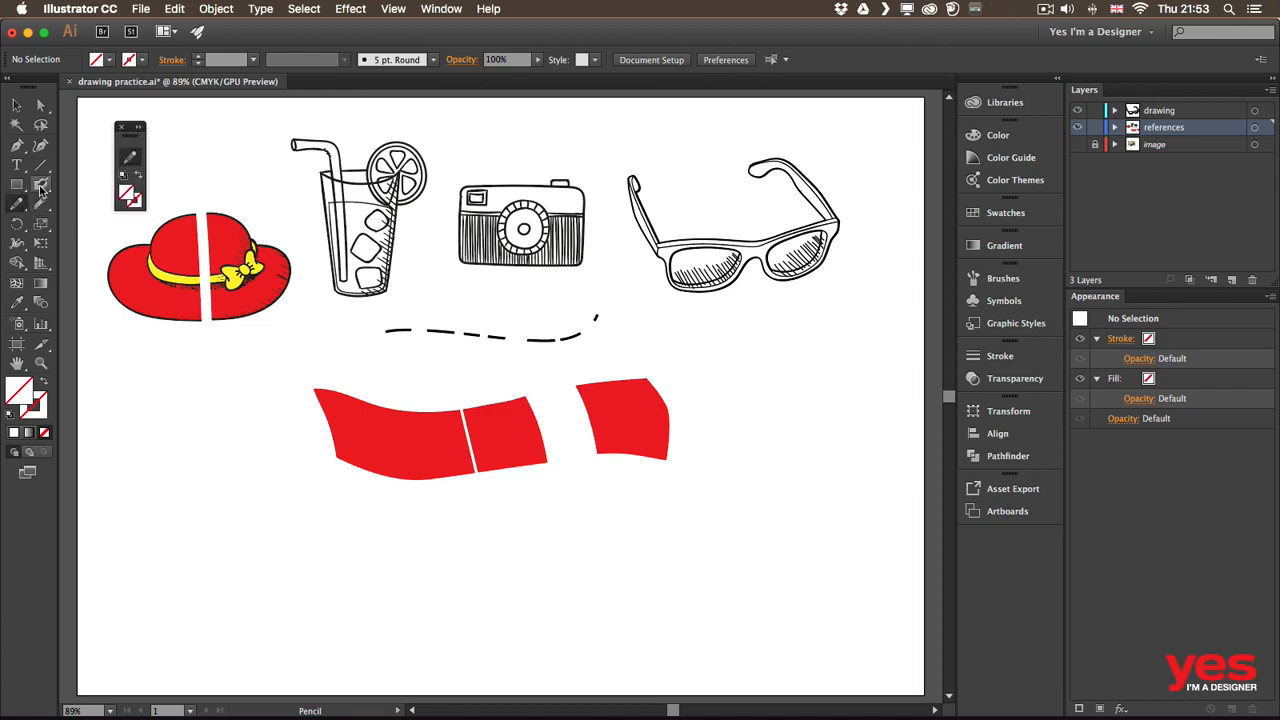
{"action": "mouse_move", "coordinate": [16, 203]}
{"action": "left_mouse_down"}
{"action": "mouse_move", "coordinate": [96, 204]}
{"action": "mouse_move", "coordinate": [102, 185]}
{"action": "left_mouse_up"}
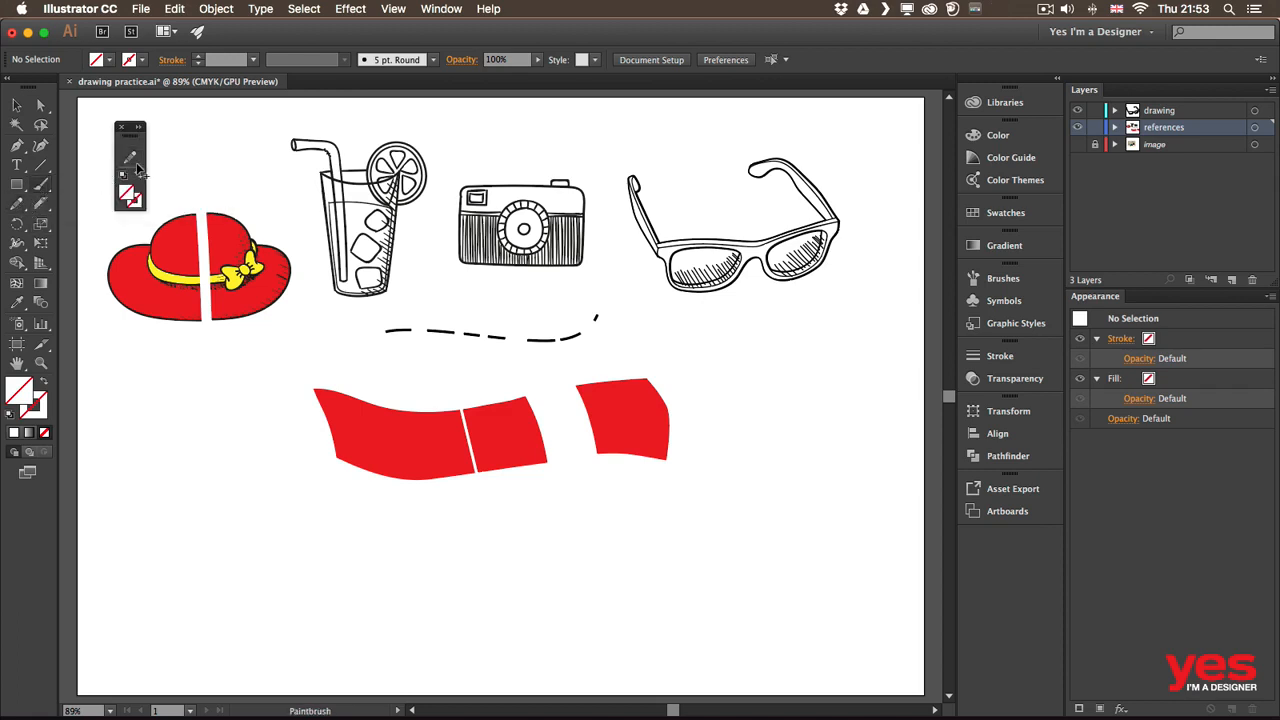
{"action": "left_click", "coordinate": [42, 185]}
{"action": "mouse_move", "coordinate": [42, 185]}
{"action": "left_mouse_down"}
{"action": "mouse_move", "coordinate": [100, 203]}
{"action": "mouse_move", "coordinate": [134, 196]}
{"action": "left_mouse_up"}
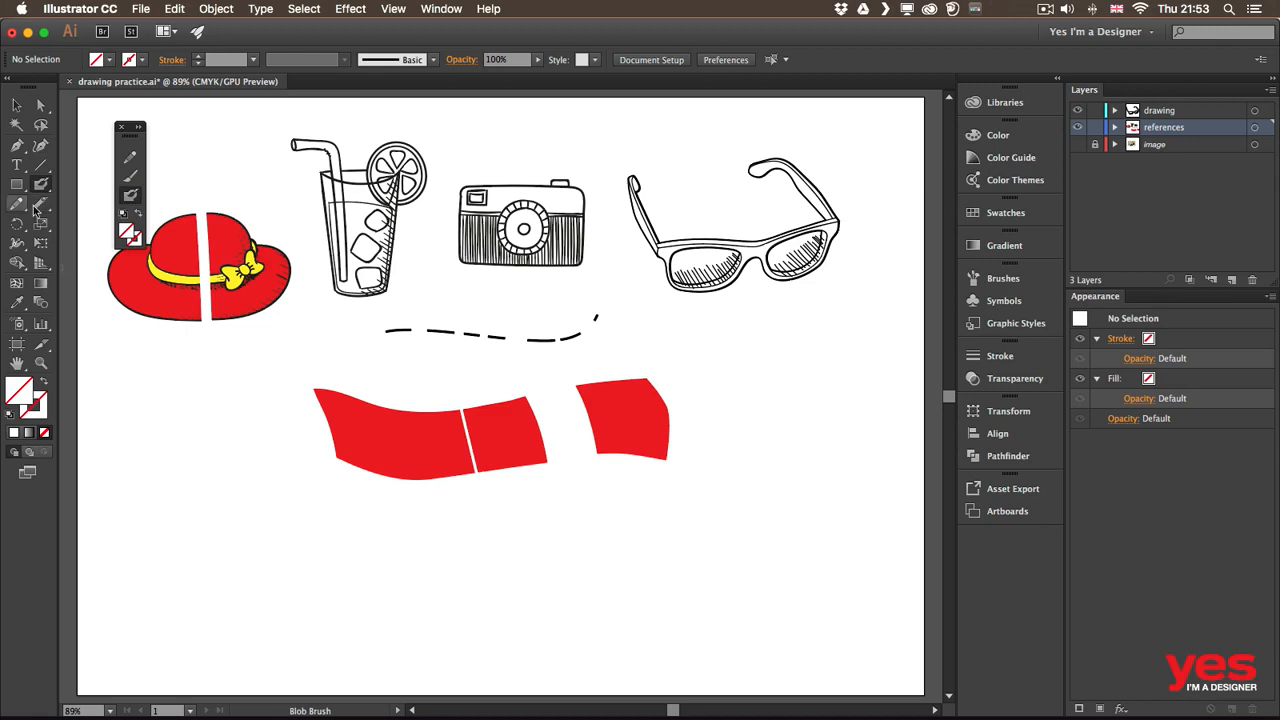
Add the Eraser, Smooth, Join and Shape Builder tools below the Blob Brush in the custom tools panel
{"action": "left_click_drag", "start_coordinate": [42, 204], "coordinate": [132, 211]}
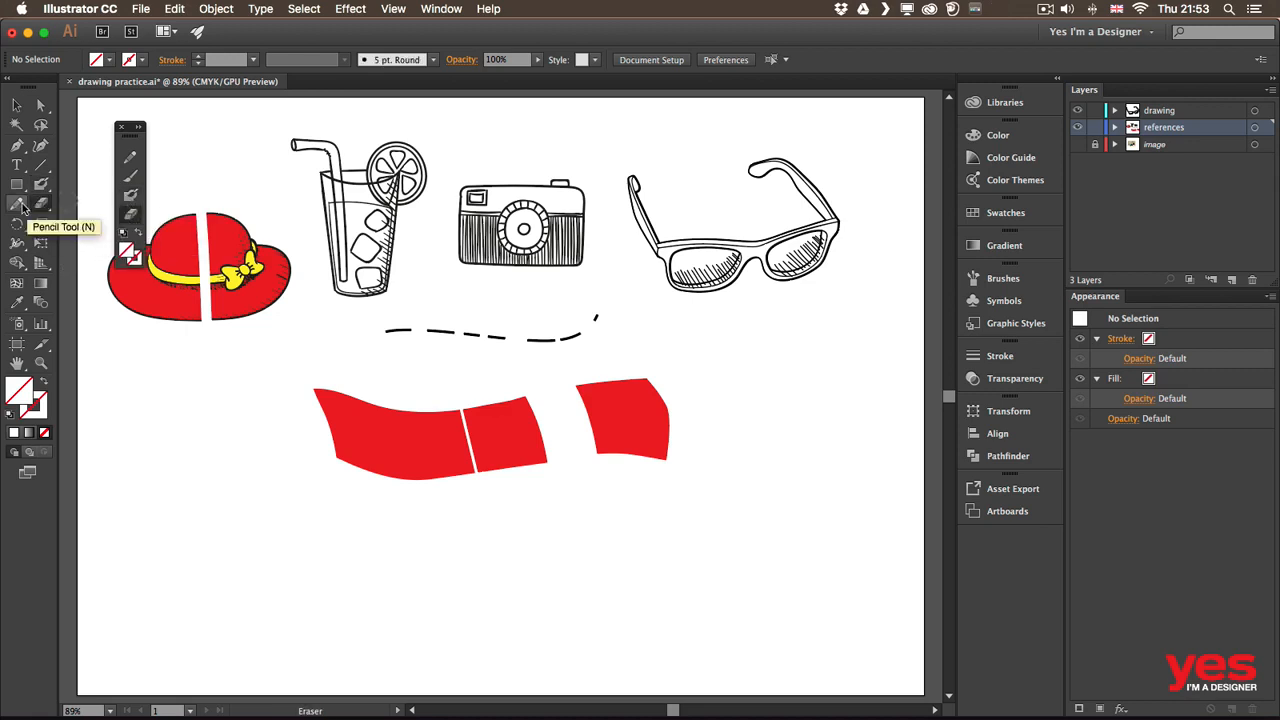
{"action": "mouse_move", "coordinate": [16, 204]}
{"action": "left_mouse_down"}
{"action": "mouse_move", "coordinate": [90, 270]}
{"action": "mouse_move", "coordinate": [92, 243]}
{"action": "left_mouse_up"}
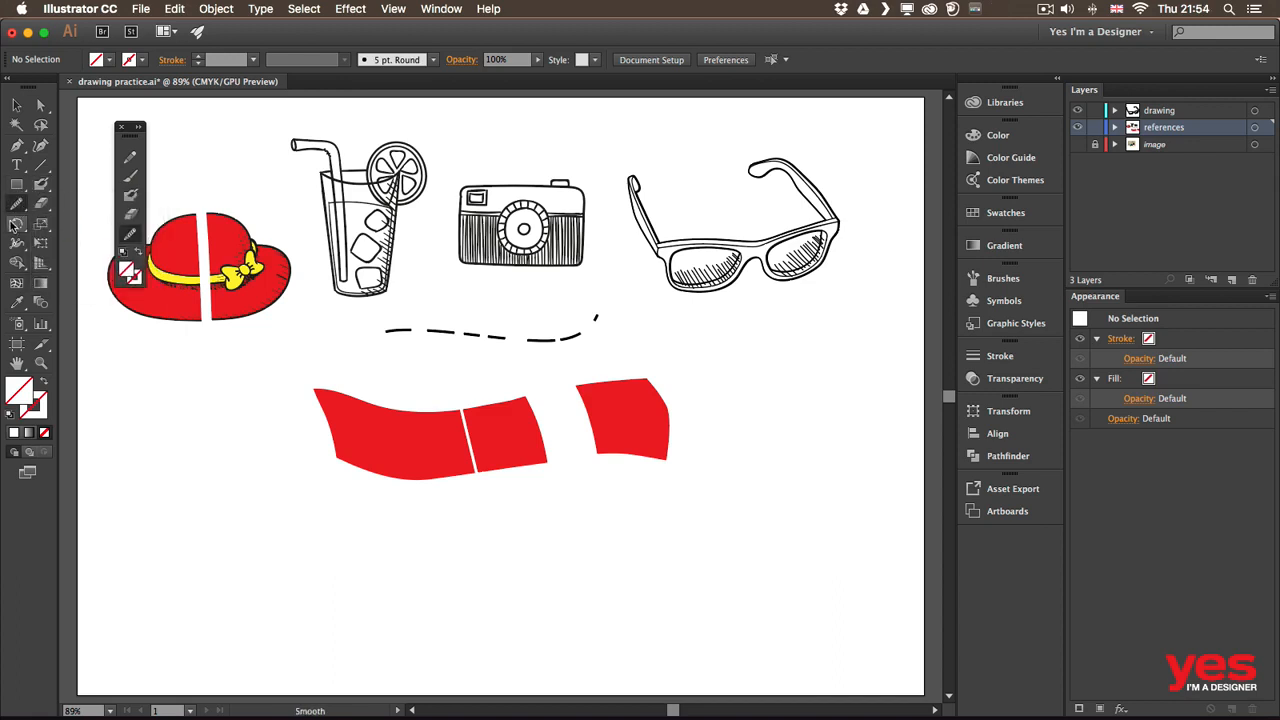
{"action": "mouse_move", "coordinate": [16, 205]}
{"action": "left_mouse_down"}
{"action": "mouse_move", "coordinate": [92, 306]}
{"action": "mouse_move", "coordinate": [85, 280]}
{"action": "mouse_move", "coordinate": [17, 264]}
{"action": "mouse_move", "coordinate": [73, 268]}
{"action": "mouse_move", "coordinate": [13, 263]}
{"action": "mouse_move", "coordinate": [134, 259]}
{"action": "left_mouse_up"}
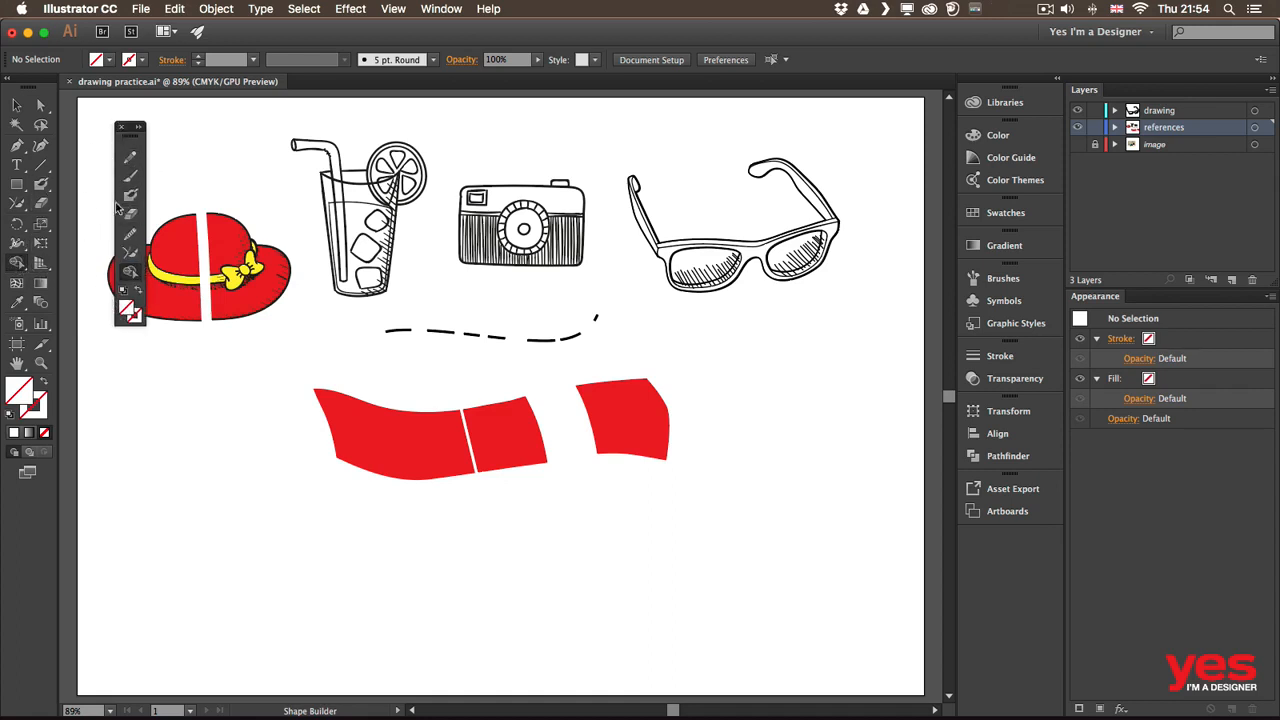
Switch the custom tools panel to two columns and back to one, and close it
{"action": "left_click", "coordinate": [136, 128]}
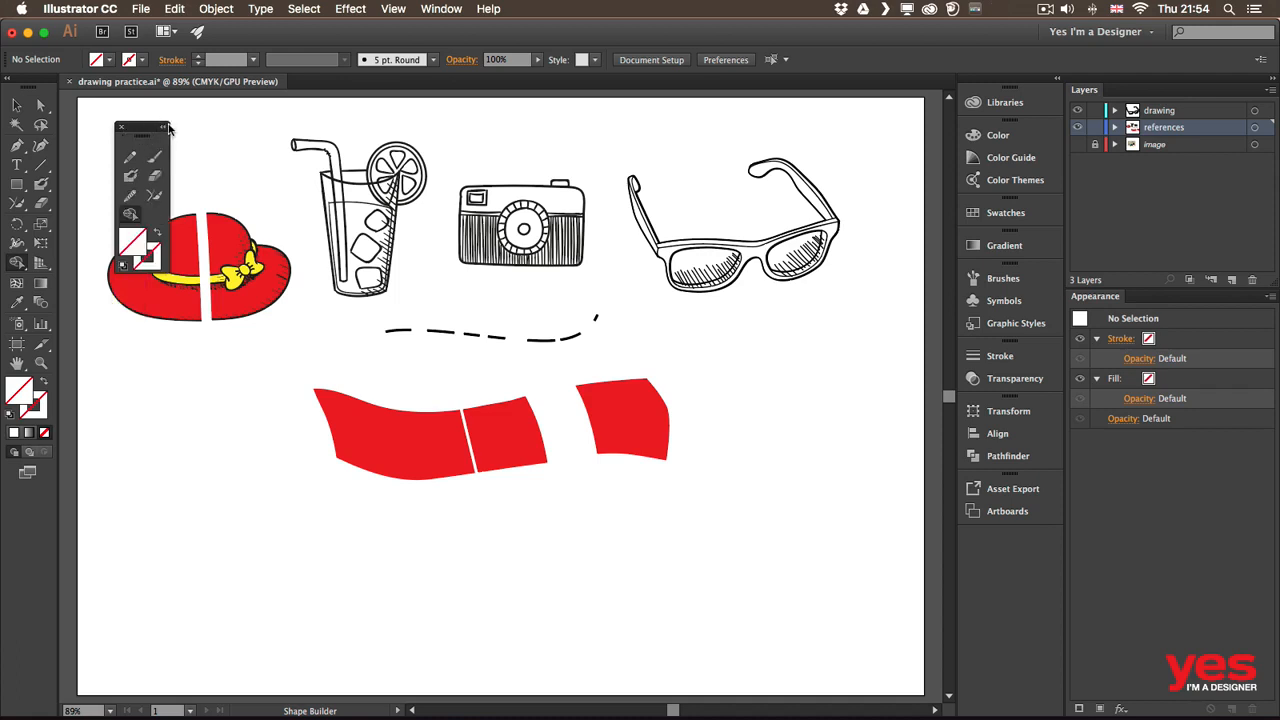
{"action": "left_click", "coordinate": [166, 129]}
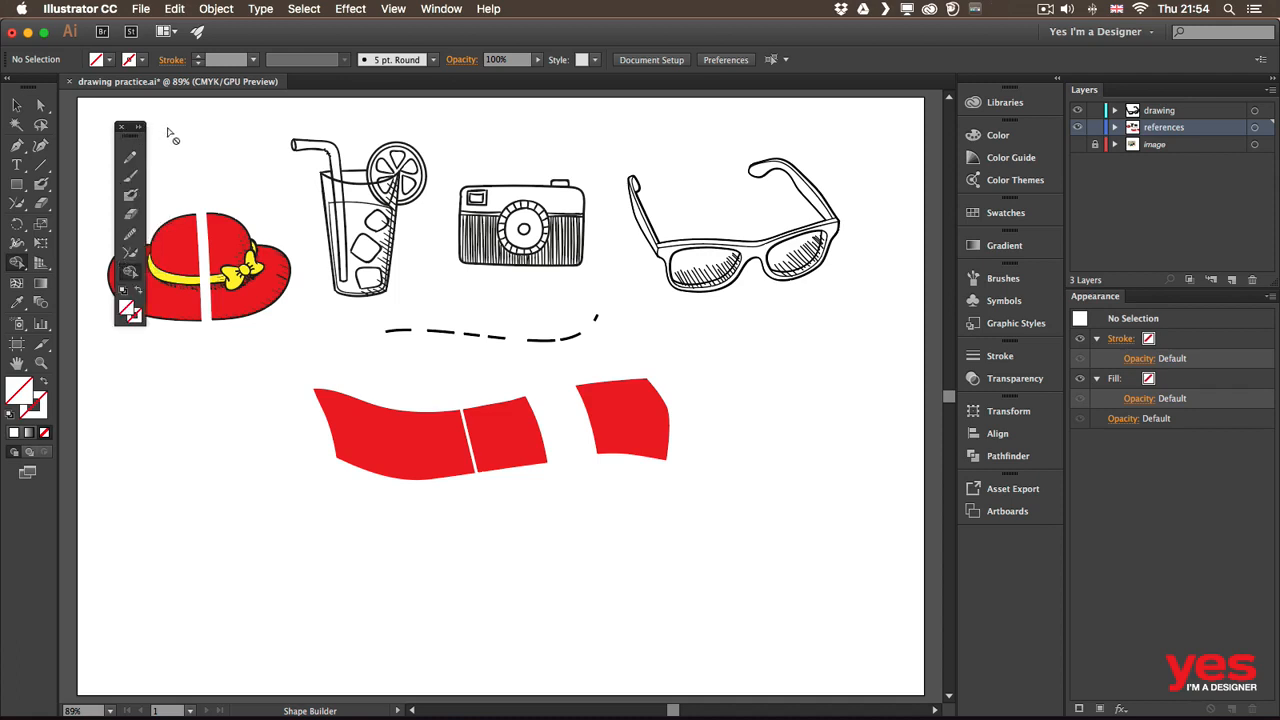
{"action": "left_click_drag", "start_coordinate": [127, 129], "coordinate": [344, 141]}
{"action": "left_click", "coordinate": [347, 123]}
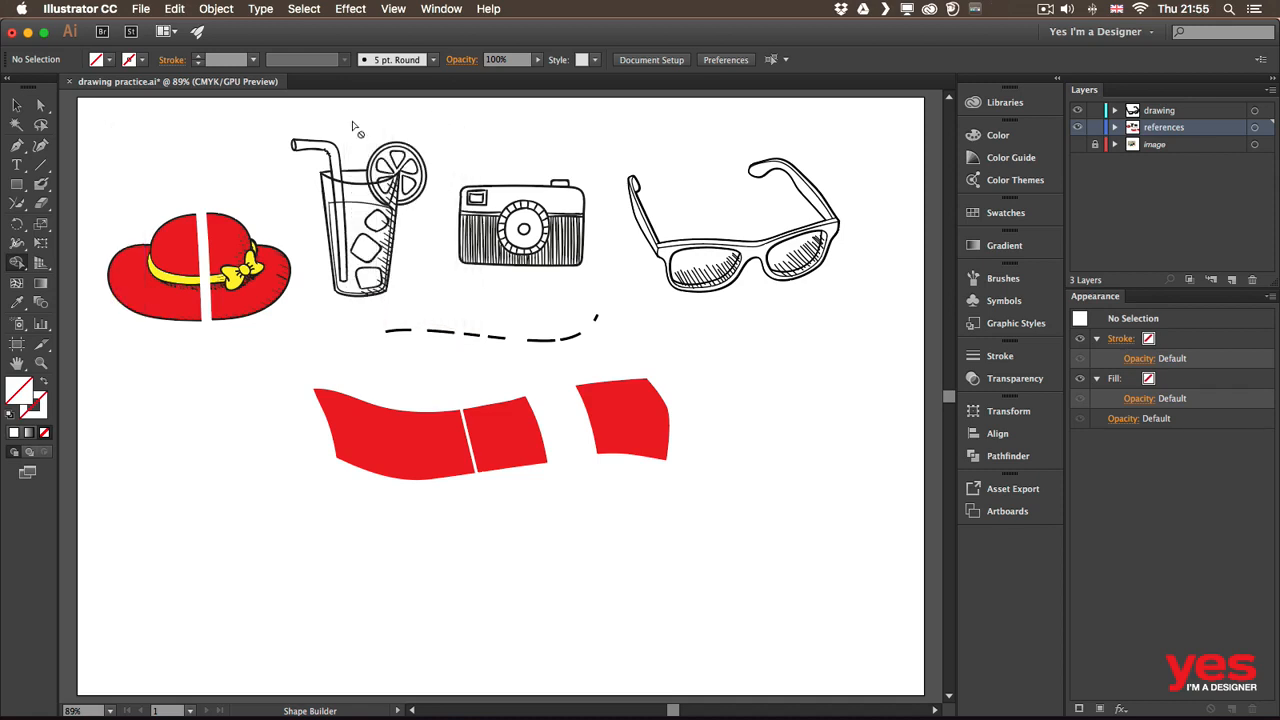
Reopen the Drawing Tools panel, place it beside the default toolbar and activate the Blob Brush tool from it
{"action": "left_click", "coordinate": [452, 8]}
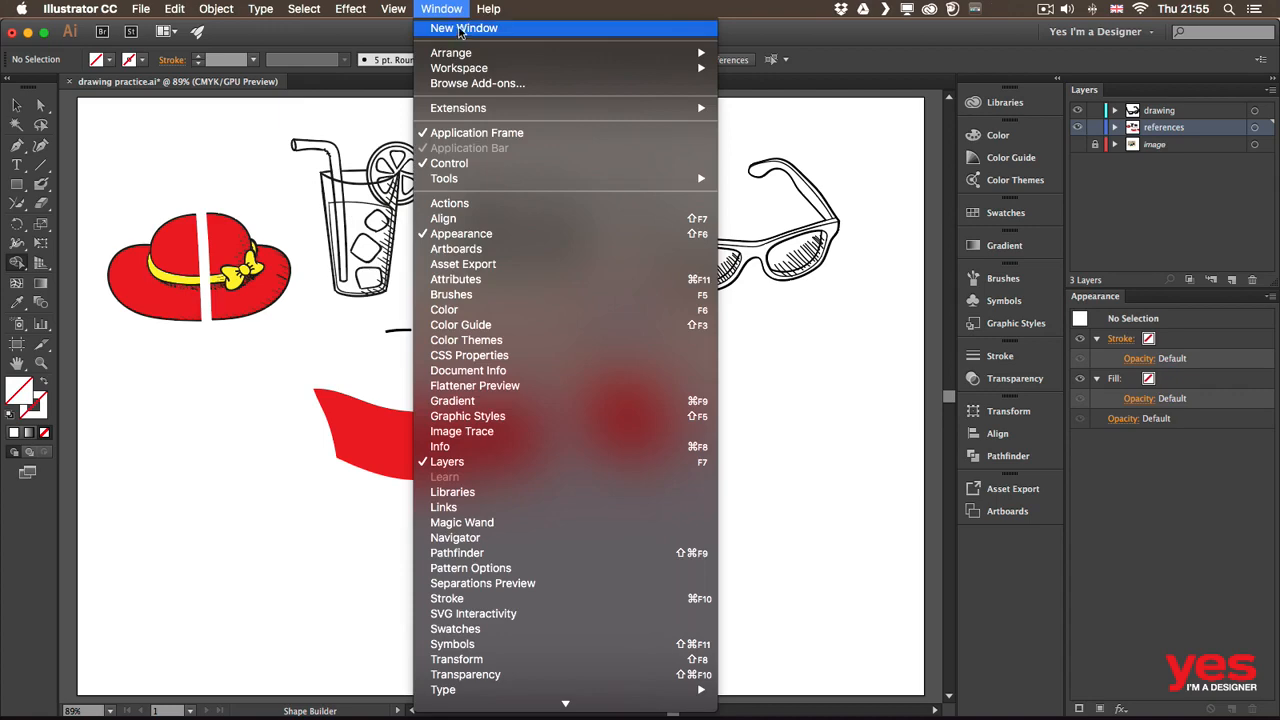
{"action": "mouse_move", "coordinate": [535, 178]}
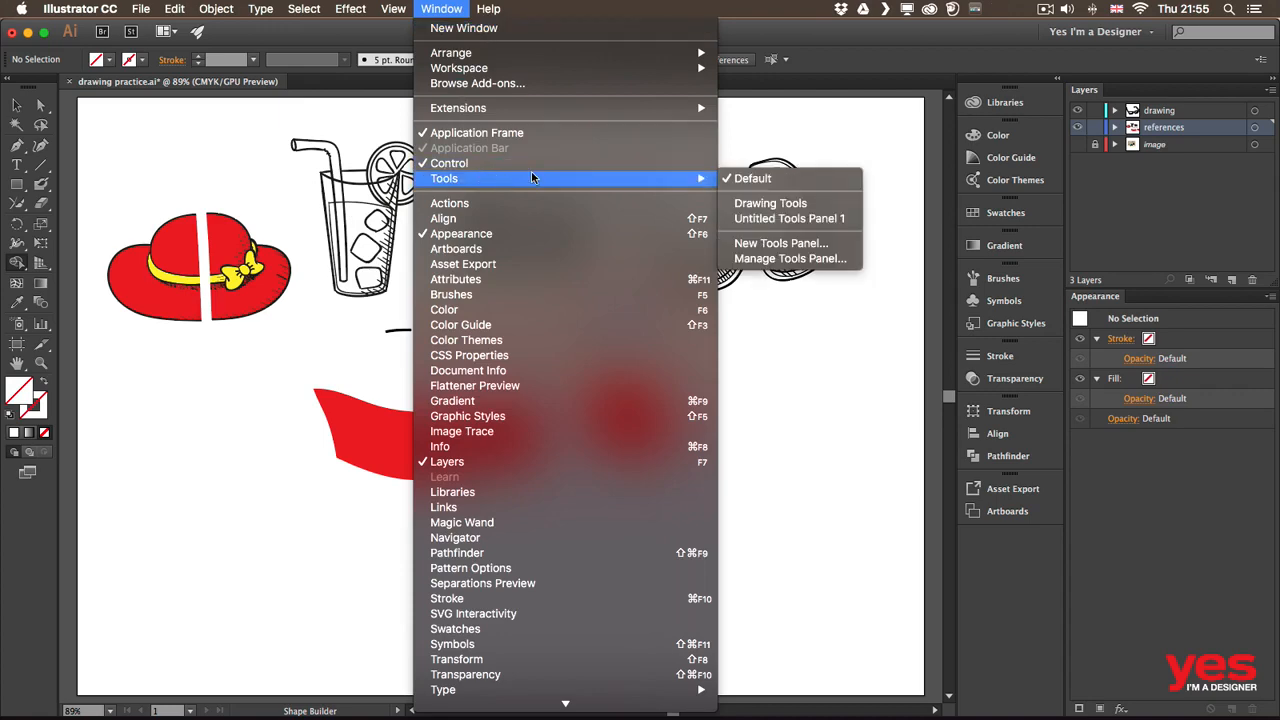
{"action": "left_click", "coordinate": [793, 207]}
{"action": "mouse_move", "coordinate": [361, 133]}
{"action": "left_mouse_down"}
{"action": "mouse_move", "coordinate": [229, 143]}
{"action": "mouse_move", "coordinate": [200, 123]}
{"action": "left_mouse_up"}
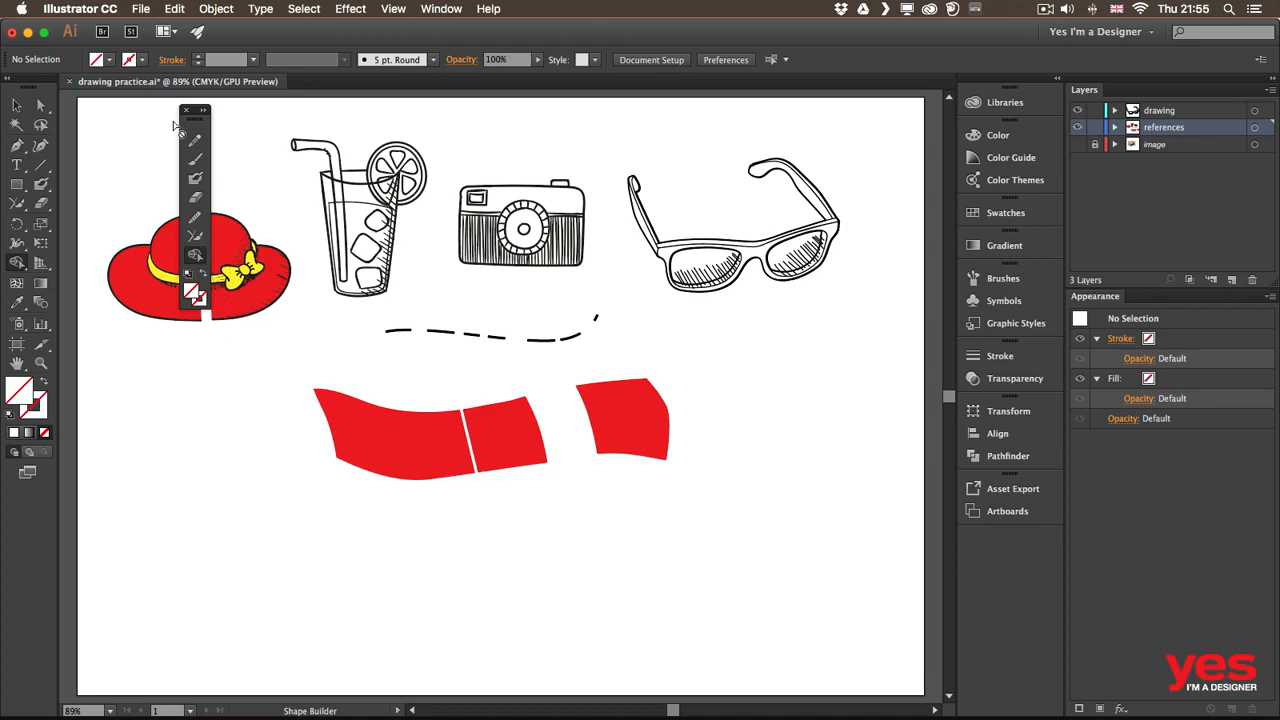
{"action": "left_click_drag", "start_coordinate": [189, 108], "coordinate": [119, 115]}
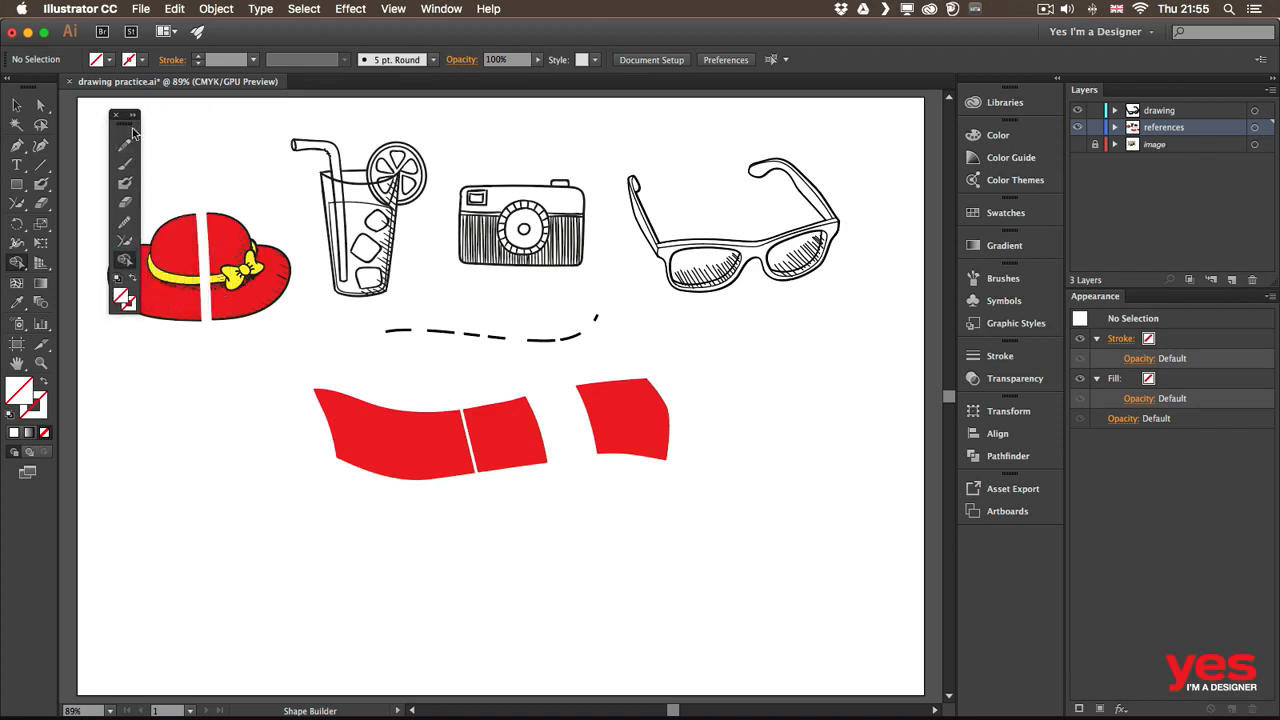
{"action": "left_click", "coordinate": [127, 185]}
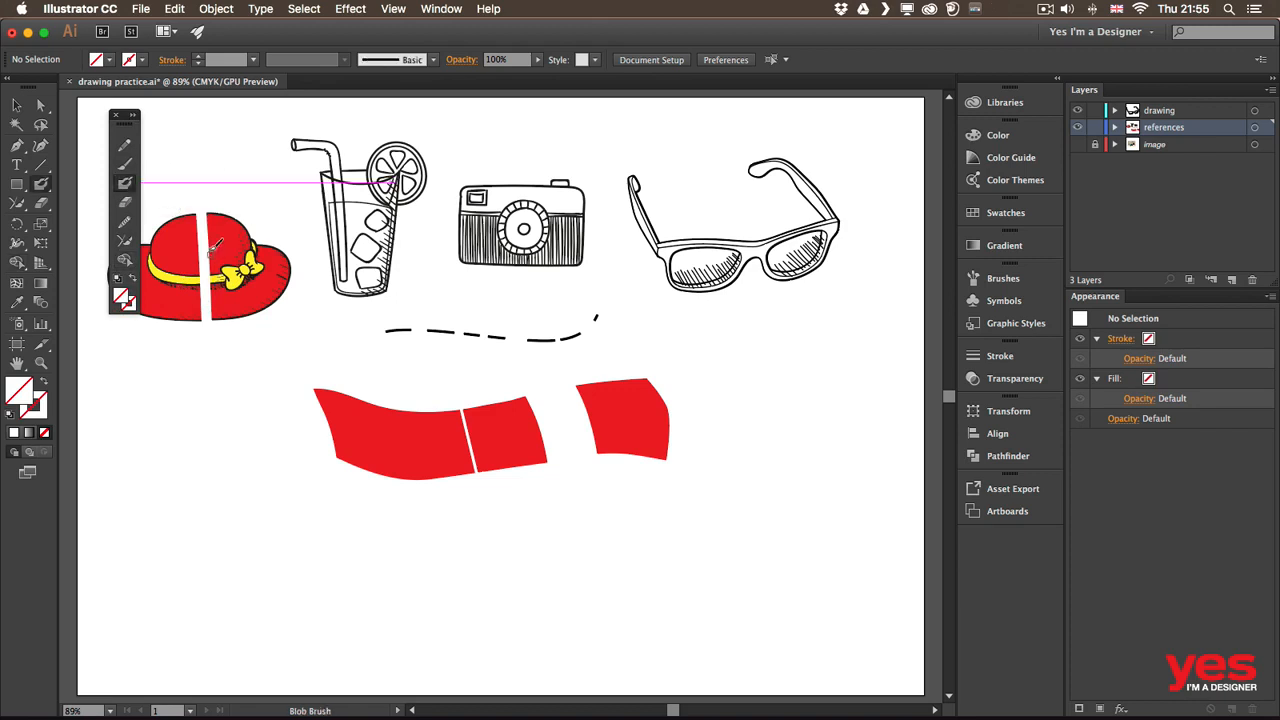
Examine the keyboard shortcuts assigned to the Blob Brush and the other drawing tools, and close the shortcut settings
{"action": "left_click", "coordinate": [180, 9]}
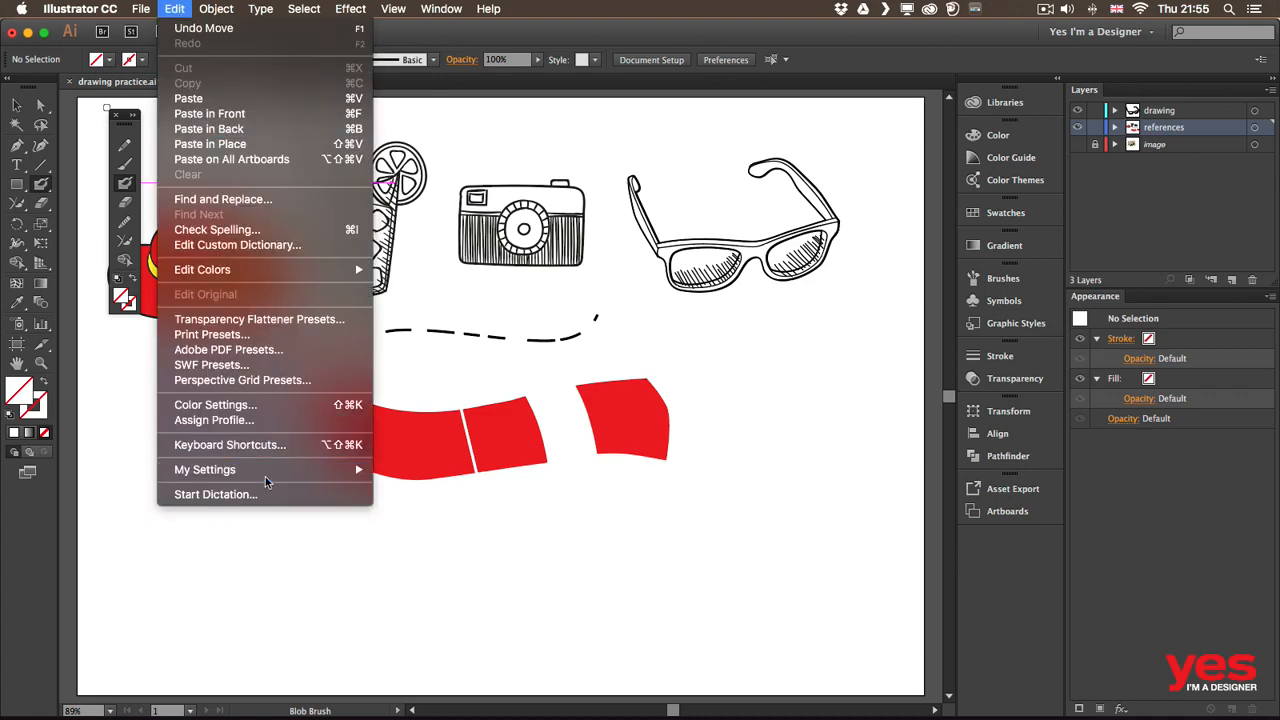
{"action": "left_click", "coordinate": [256, 448]}
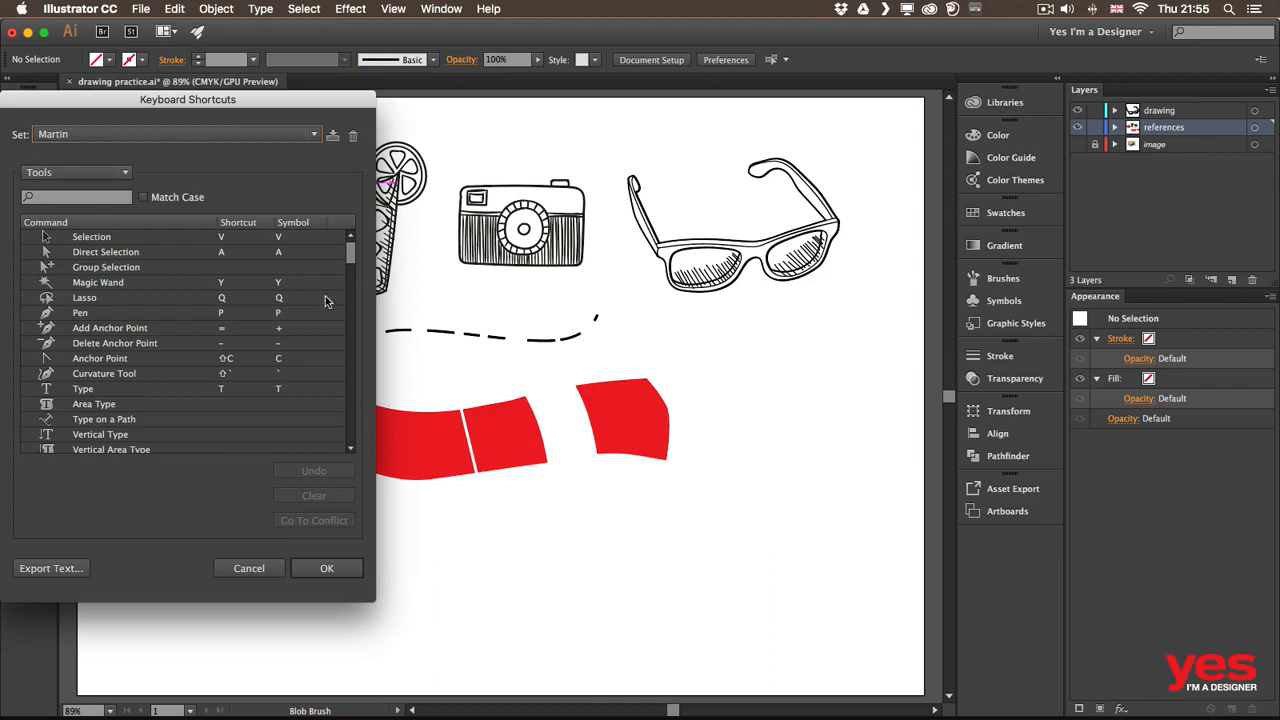
{"action": "left_click_drag", "start_coordinate": [350, 256], "coordinate": [350, 300]}
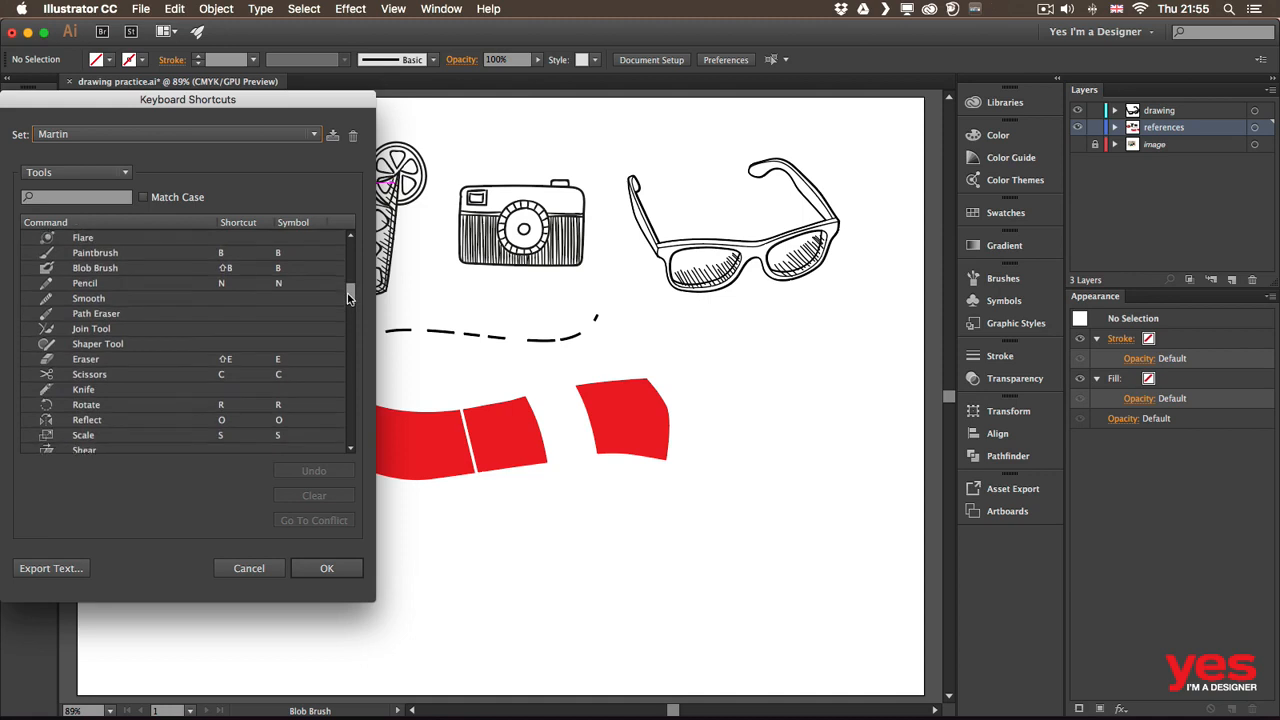
{"action": "left_click", "coordinate": [226, 268]}
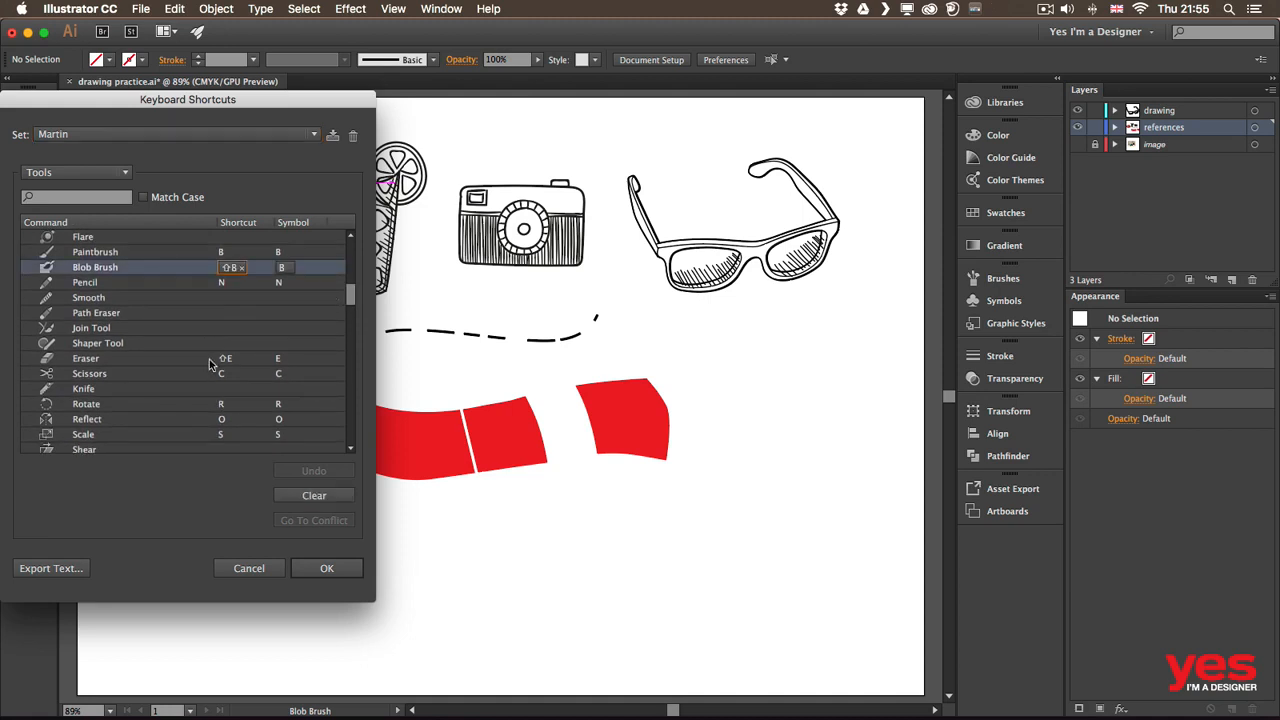
{"action": "key", "text": "Return"}
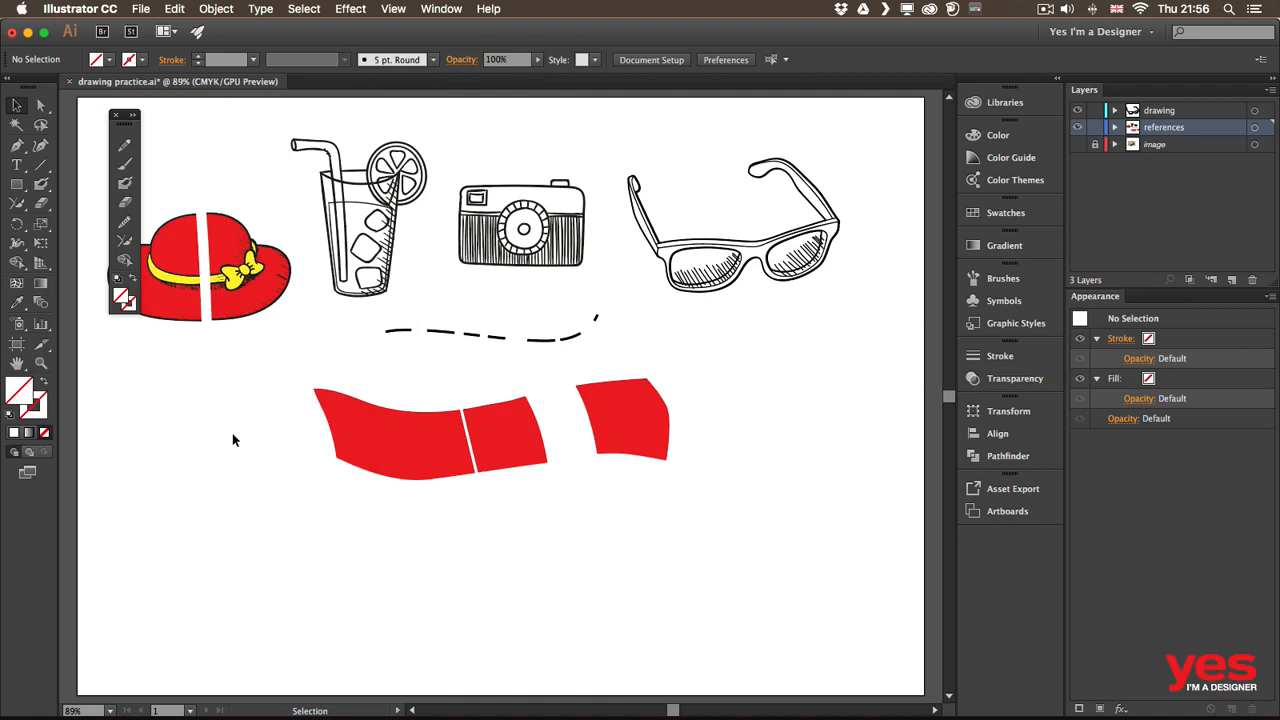